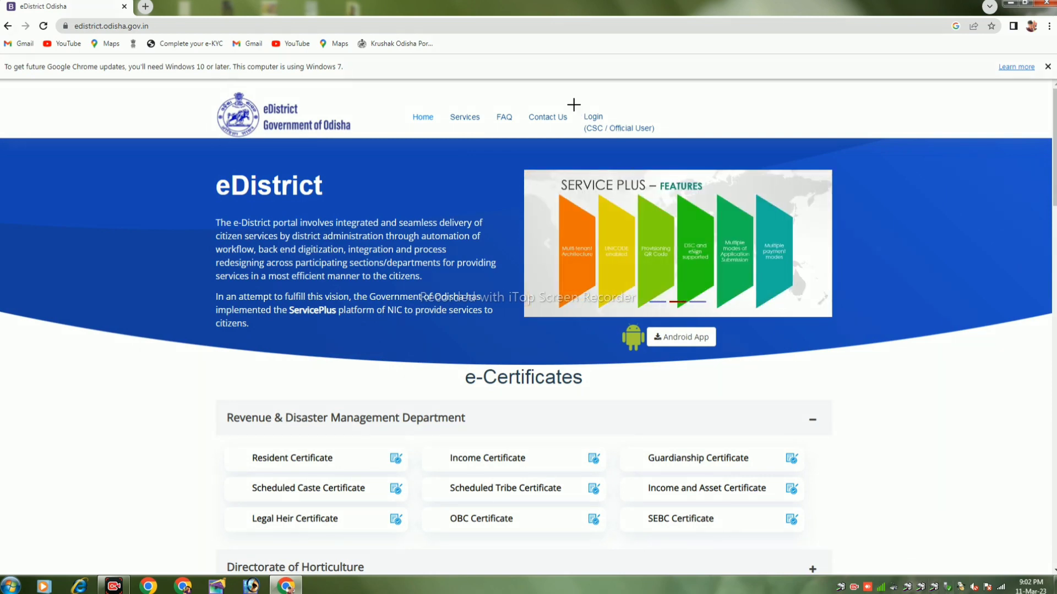
# - Log in to ServicePlus as a CSC/Official user with the login ID, password and captcha
pyautogui.moveTo(573, 102); pyautogui.dragTo(657, 137)
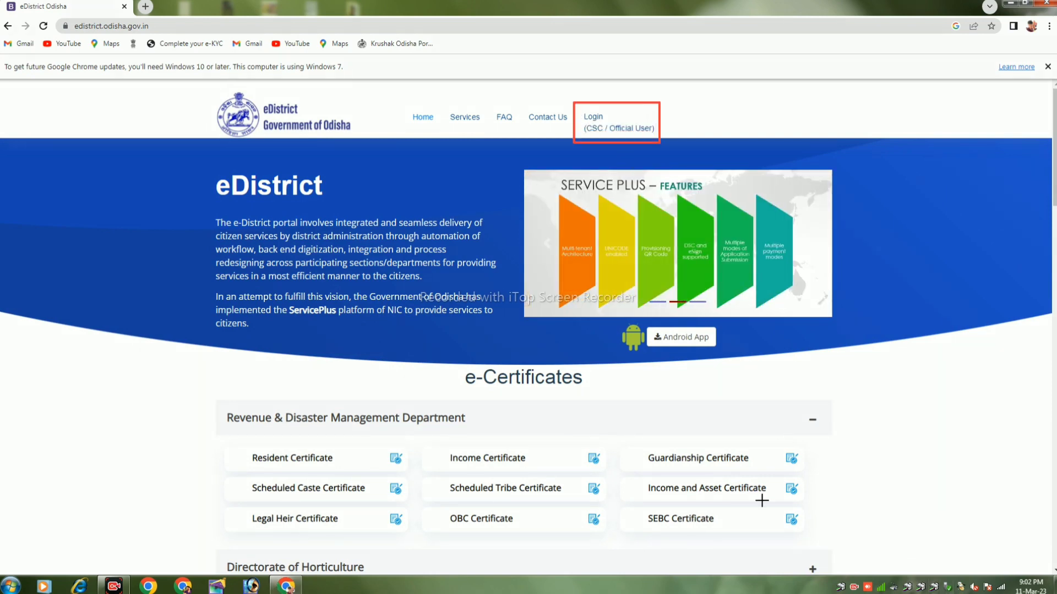
pyautogui.click(592, 119)
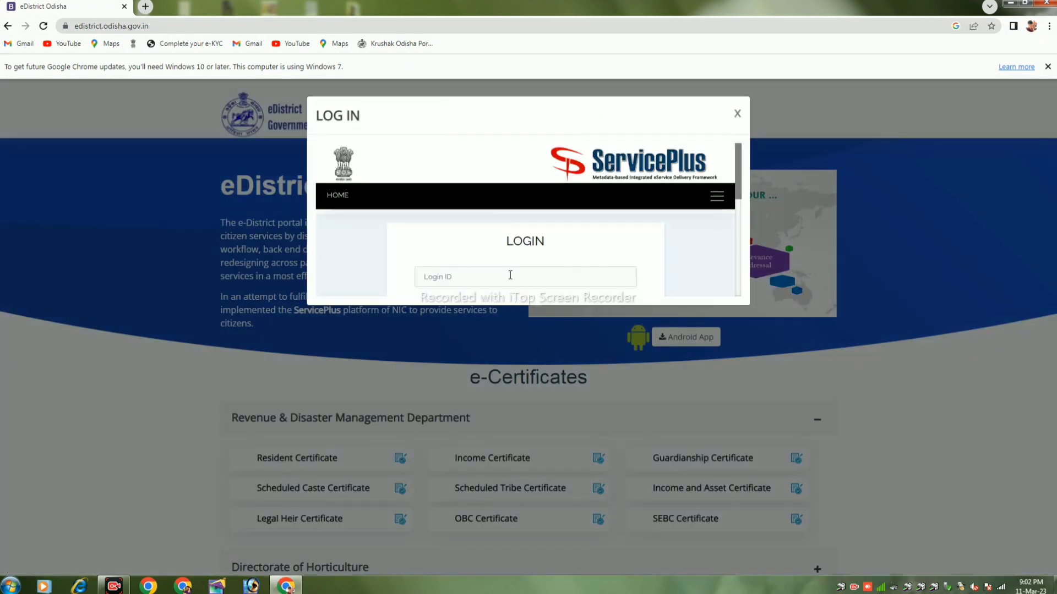
pyautogui.click(508, 272)
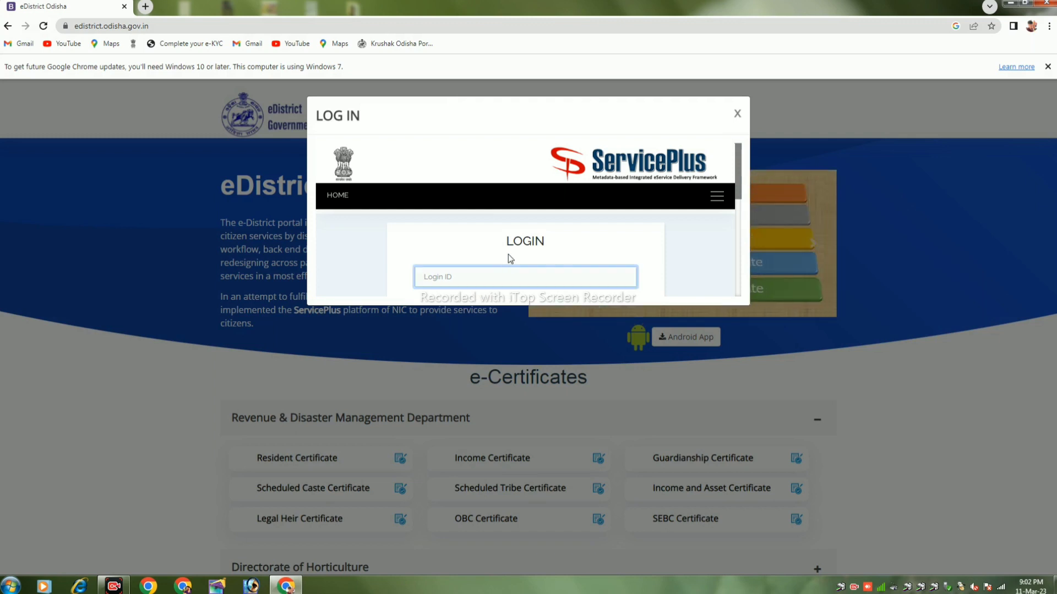
pyautogui.scroll(-3, 507, 255)
pyautogui.scroll(2, 507, 254)
pyautogui.scroll(1, 509, 254)
pyautogui.scroll(-2, 509, 255)
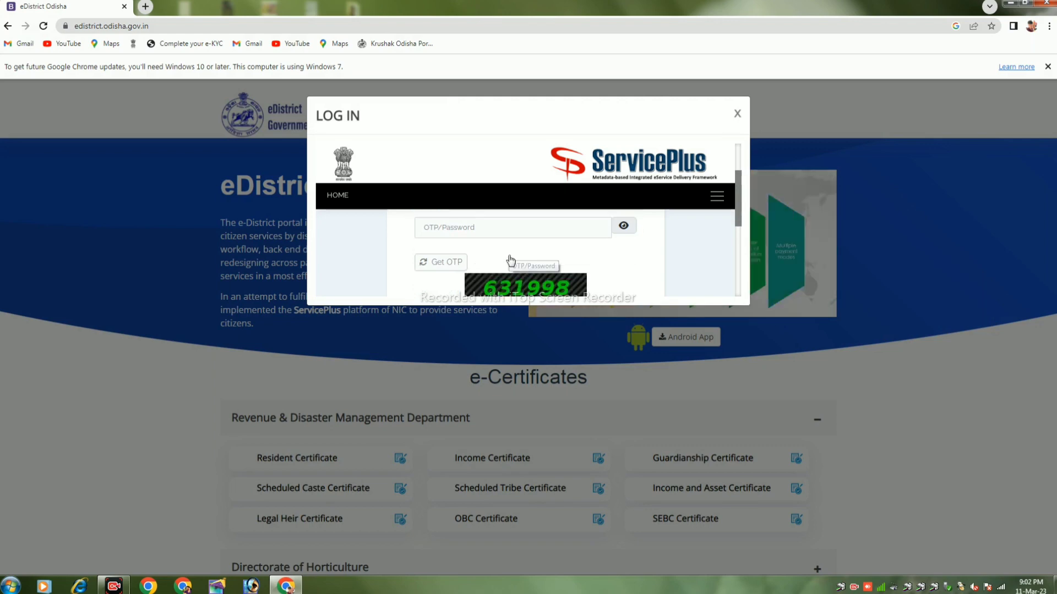
pyautogui.scroll(-4, 511, 260)
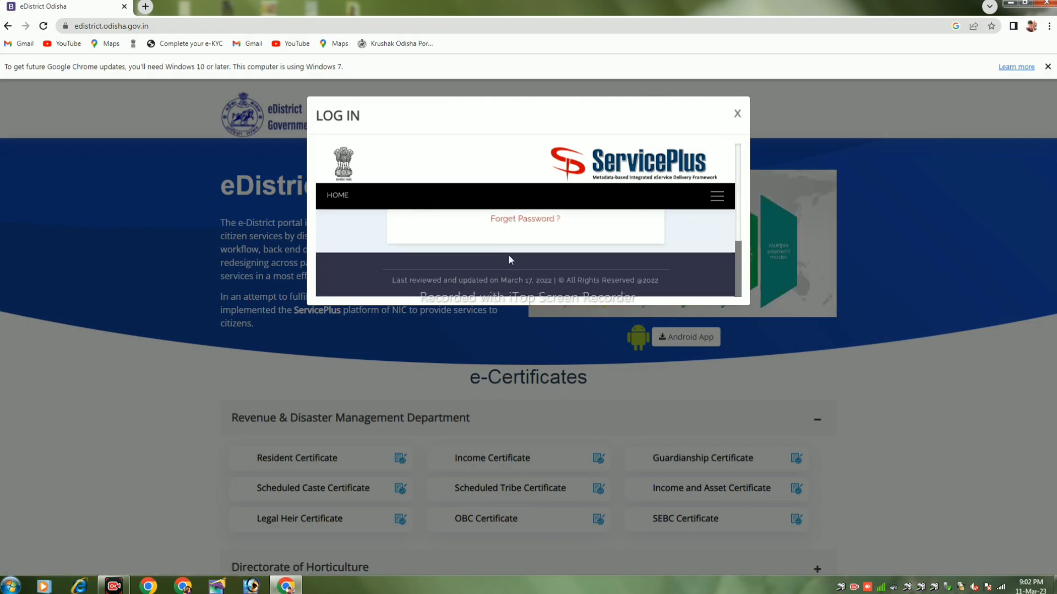
pyautogui.scroll(4, 509, 257)
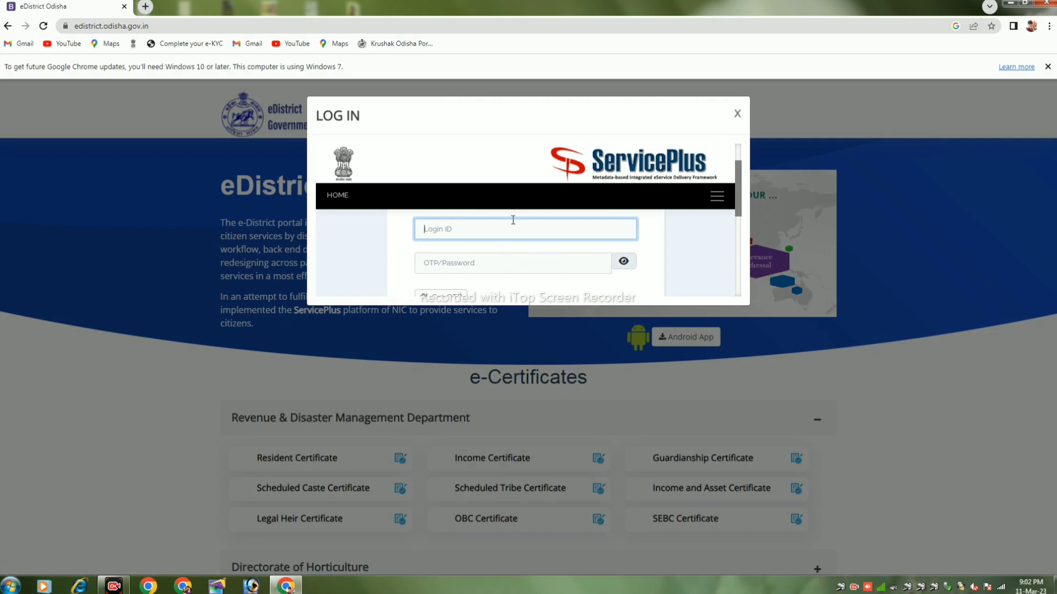
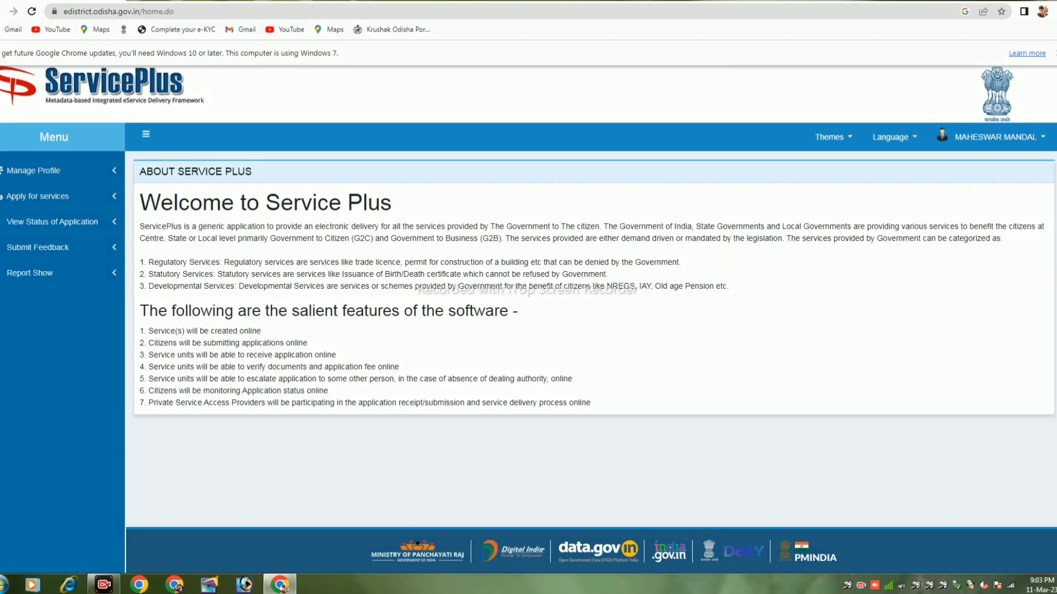
# - Search the available services for 'resident' and open the Issuance of Resident Certificate form
pyautogui.moveTo(2, 187); pyautogui.dragTo(100, 207)
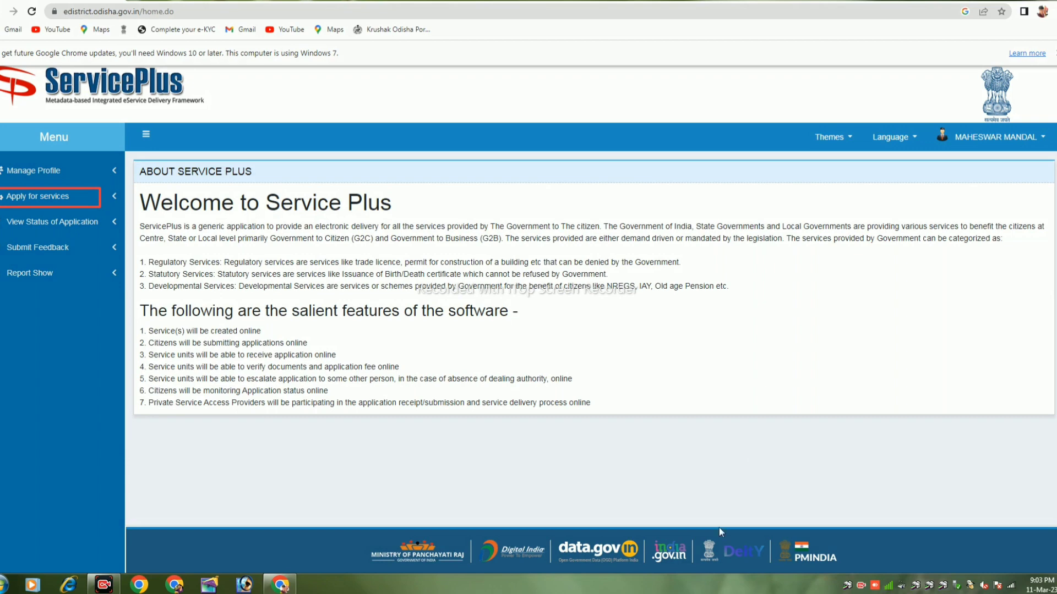
pyautogui.click(75, 201)
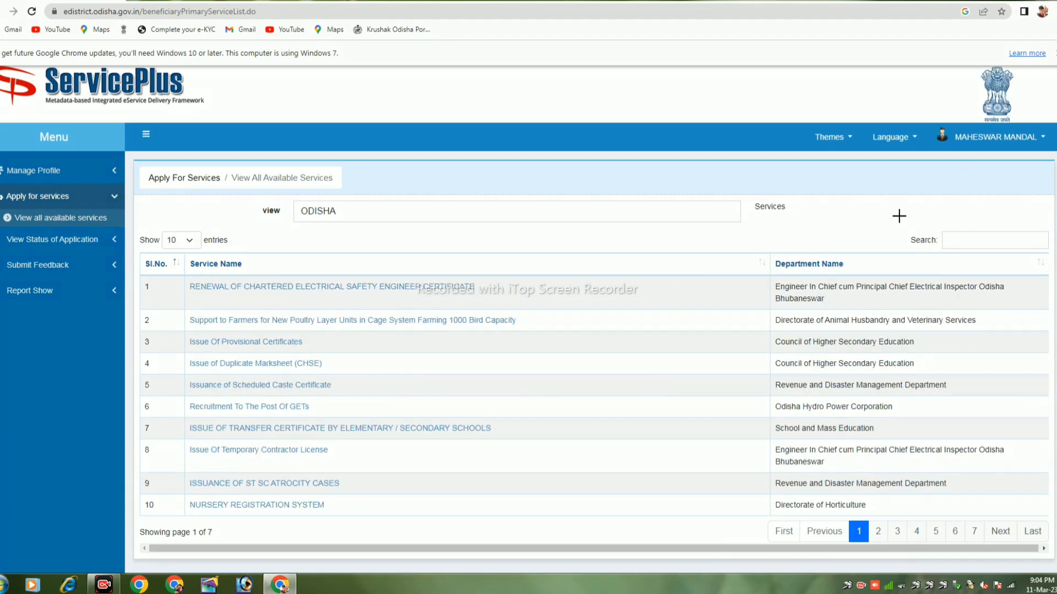
pyautogui.moveTo(899, 215); pyautogui.dragTo(1053, 255)
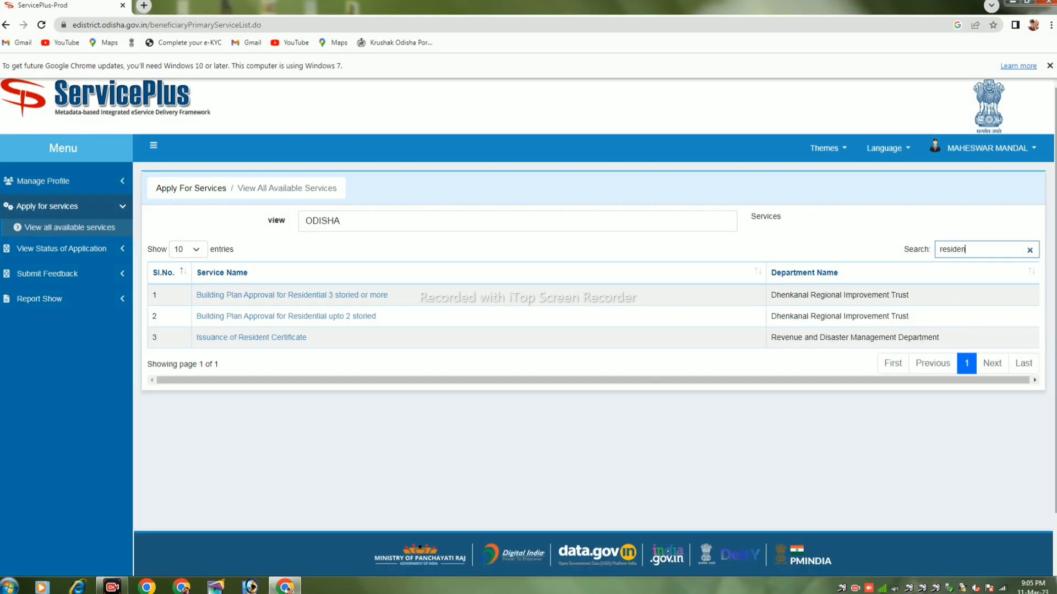
pyautogui.write('t')
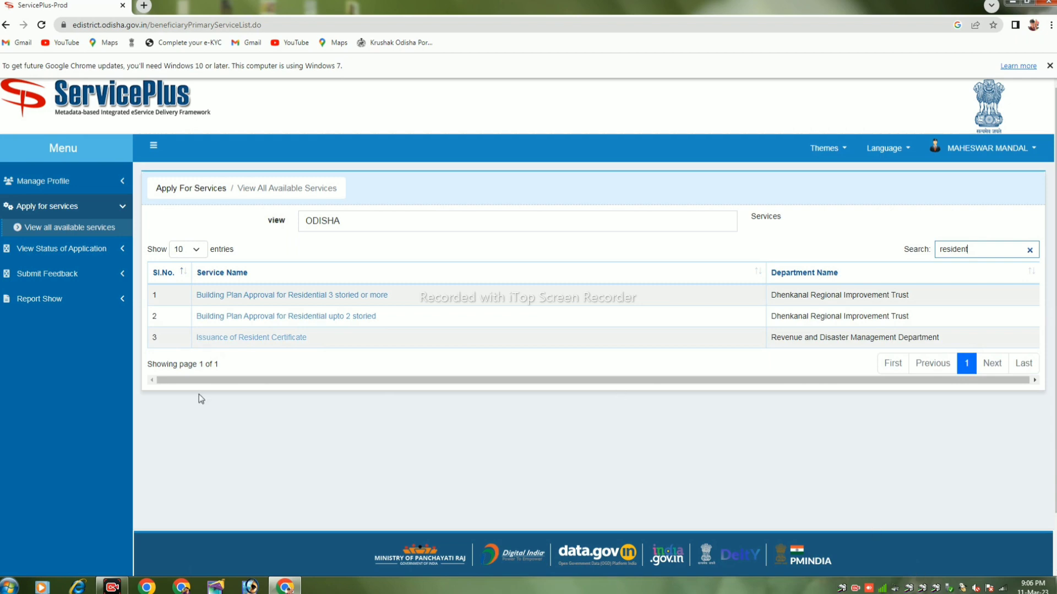
pyautogui.click(215, 341)
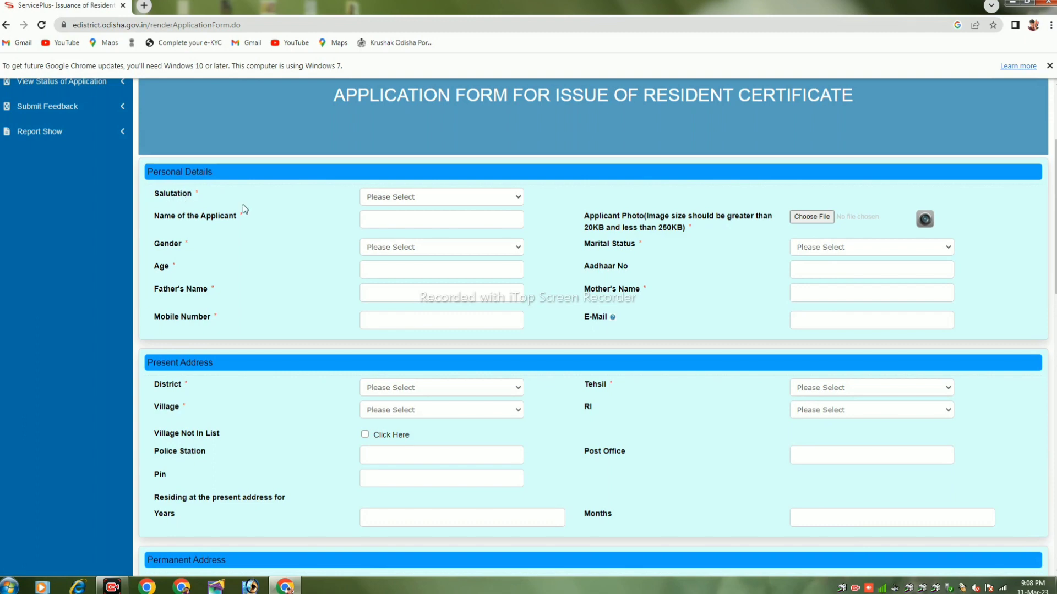
# - Set the applicant's salutation to Miss and gender to Female
pyautogui.click(447, 199)
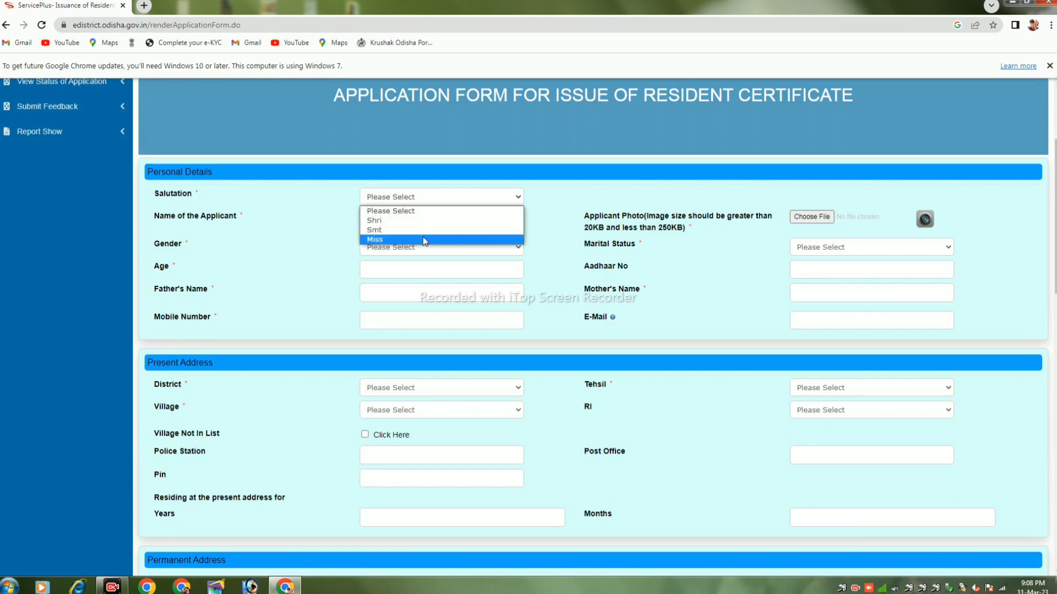
pyautogui.click(424, 242)
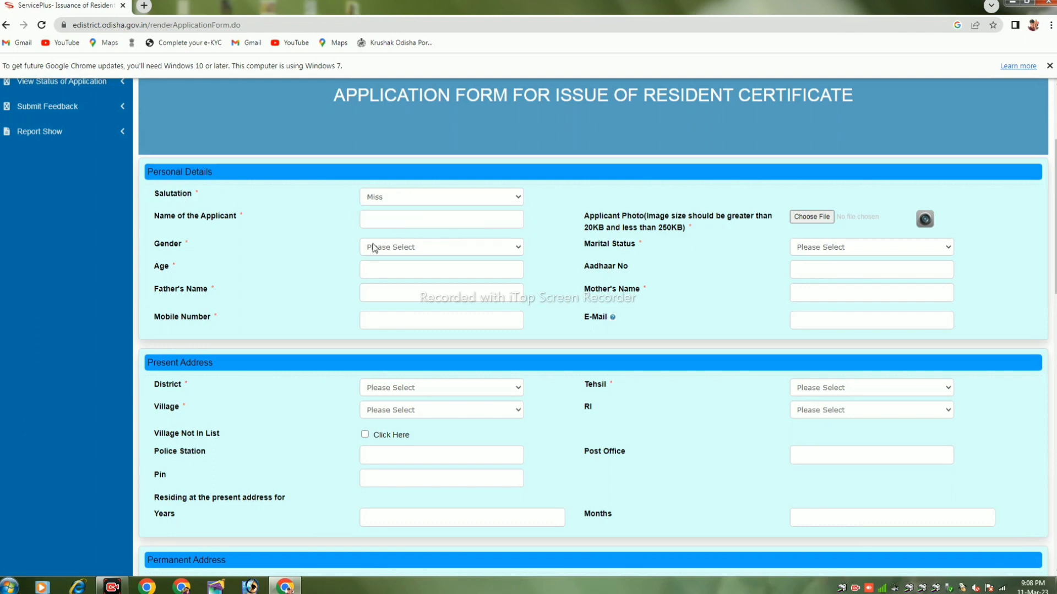
pyautogui.click(369, 219)
pyautogui.click(373, 247)
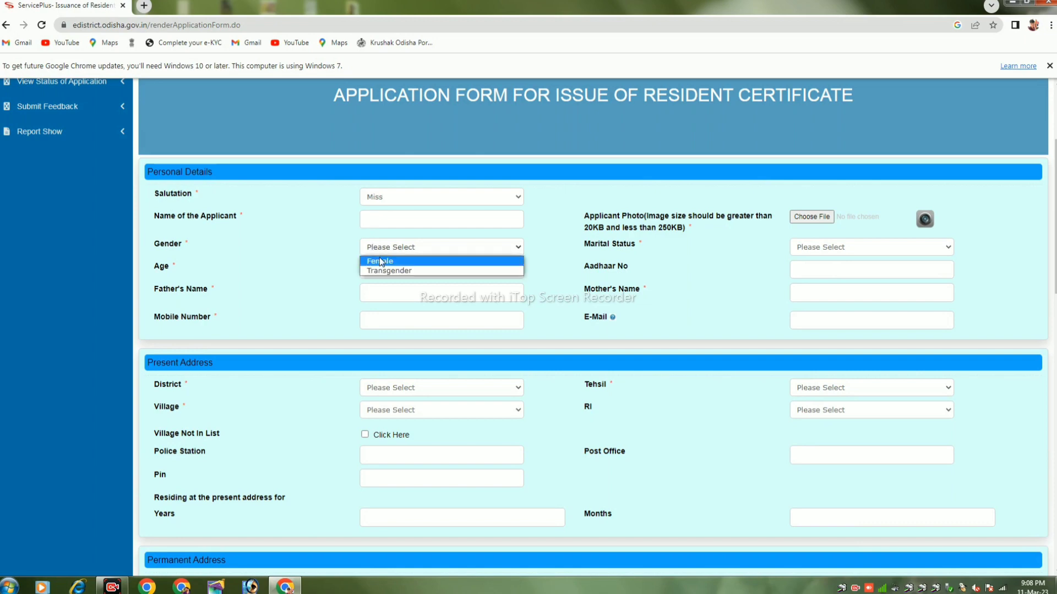
pyautogui.click(381, 262)
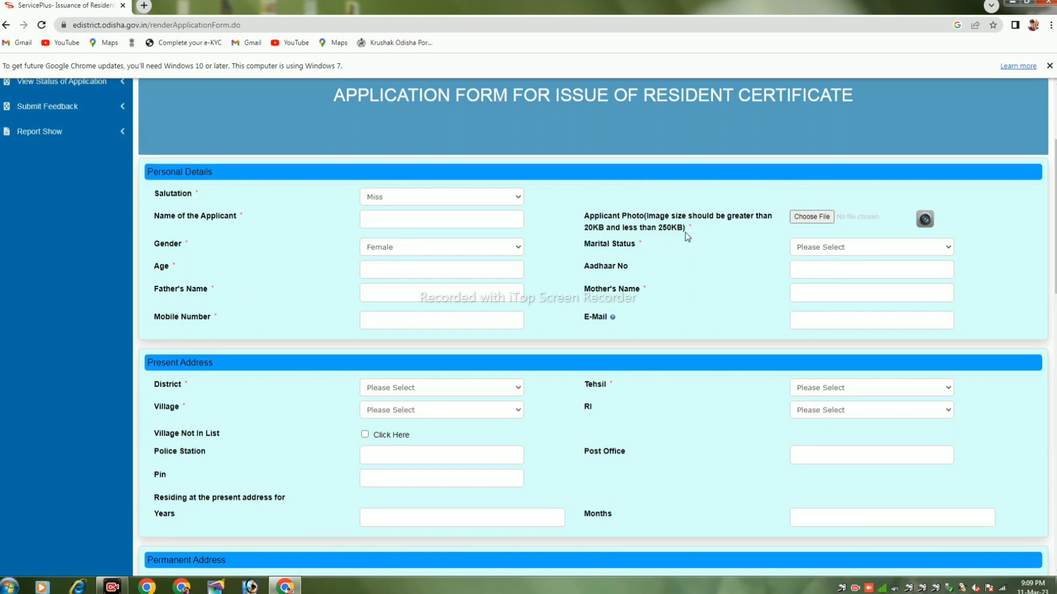
# - Set marital status to Unmarried and enter the applicant's age, Aadhaar number and mobile number
pyautogui.moveTo(657, 228); pyautogui.dragTo(604, 227)
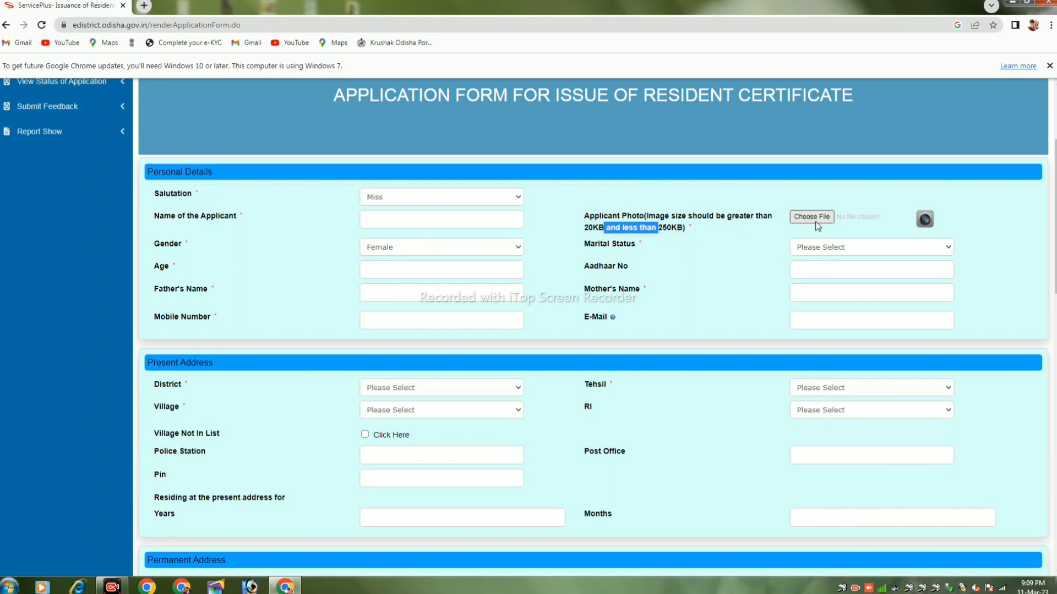
pyautogui.click(826, 249)
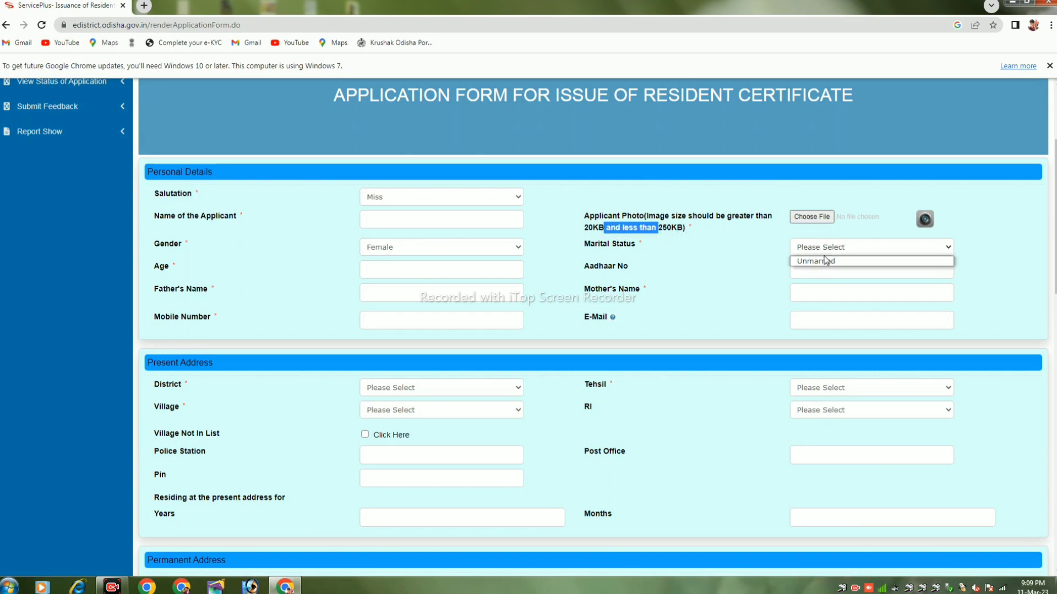
pyautogui.click(820, 262)
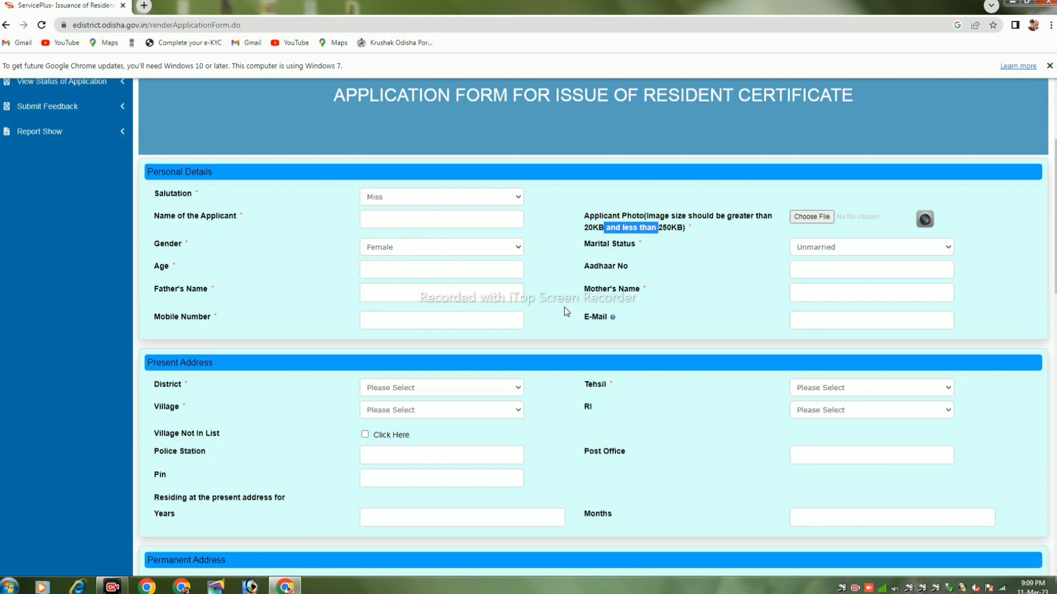
pyautogui.press('Tab')
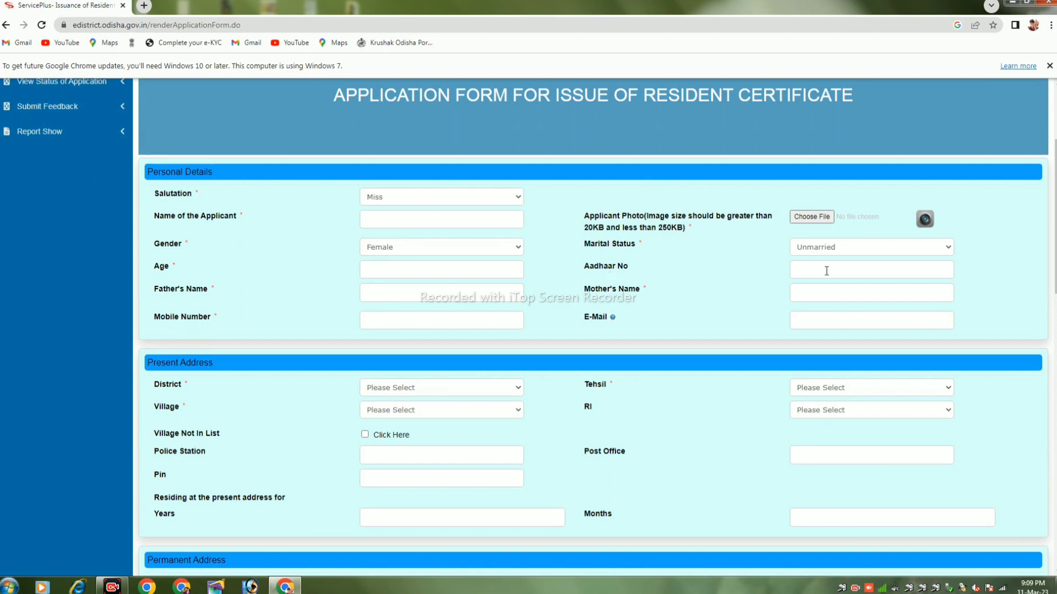
pyautogui.click(828, 269)
pyautogui.click(395, 319)
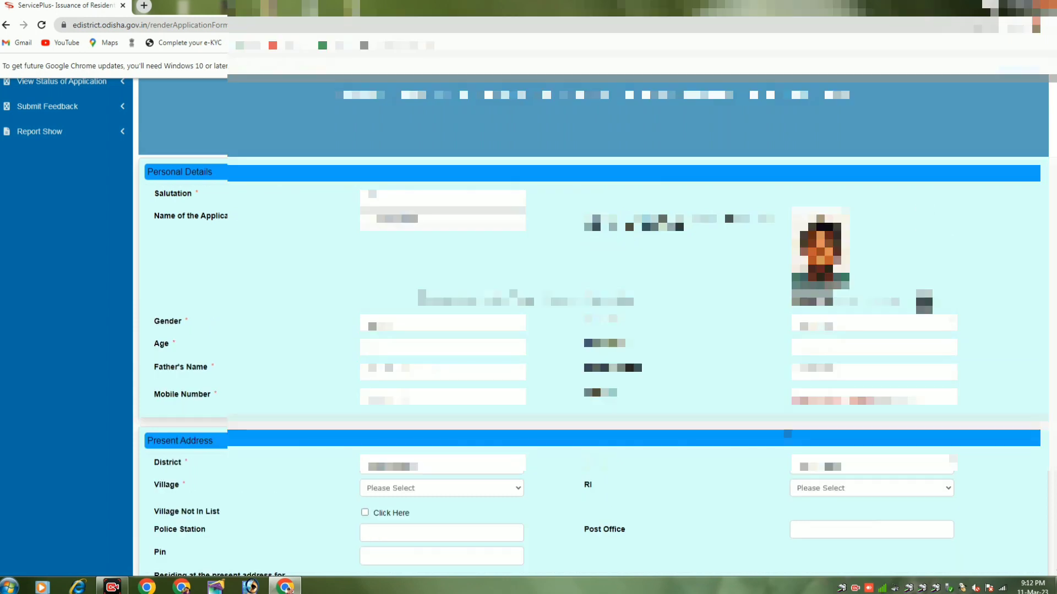
pyautogui.scroll(-6, 595, 325)
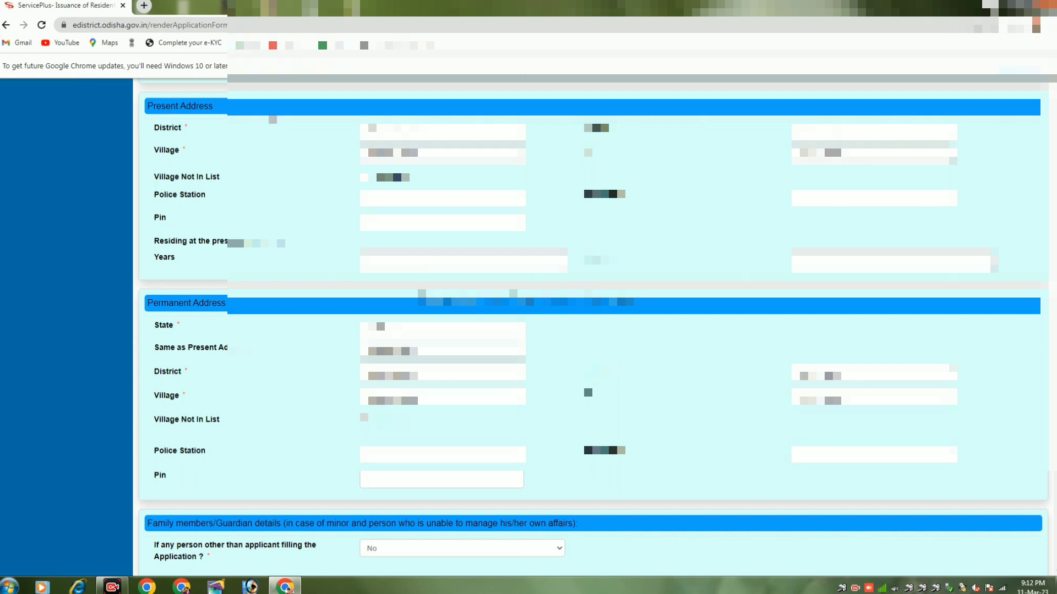
# - Set the present address to KENDRAPARA district, Rajnagar tehsil, SailendraNagar village and Riagarh RI
pyautogui.click(388, 132)
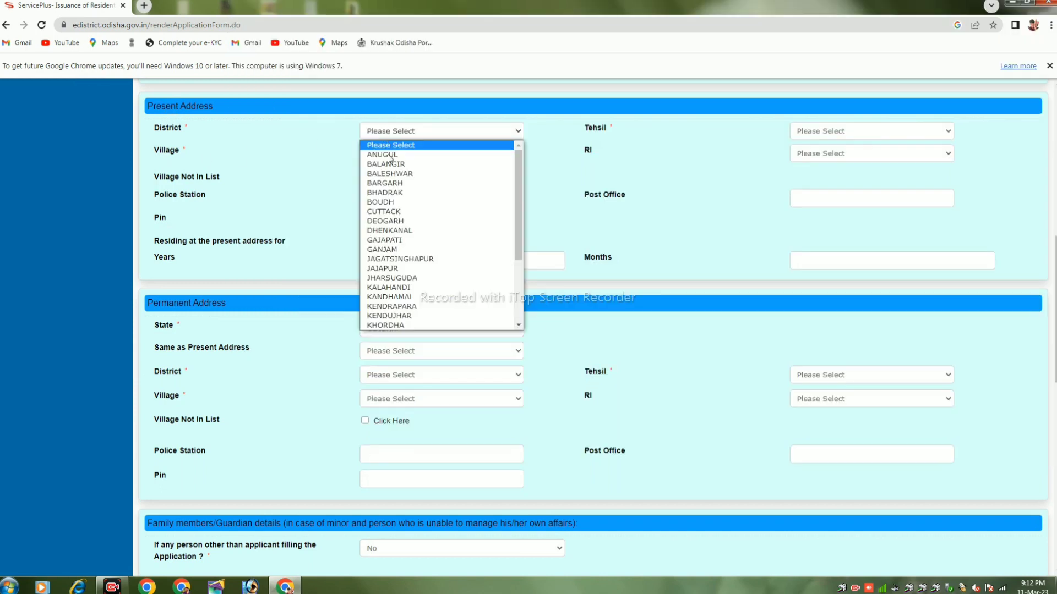
pyautogui.click(401, 307)
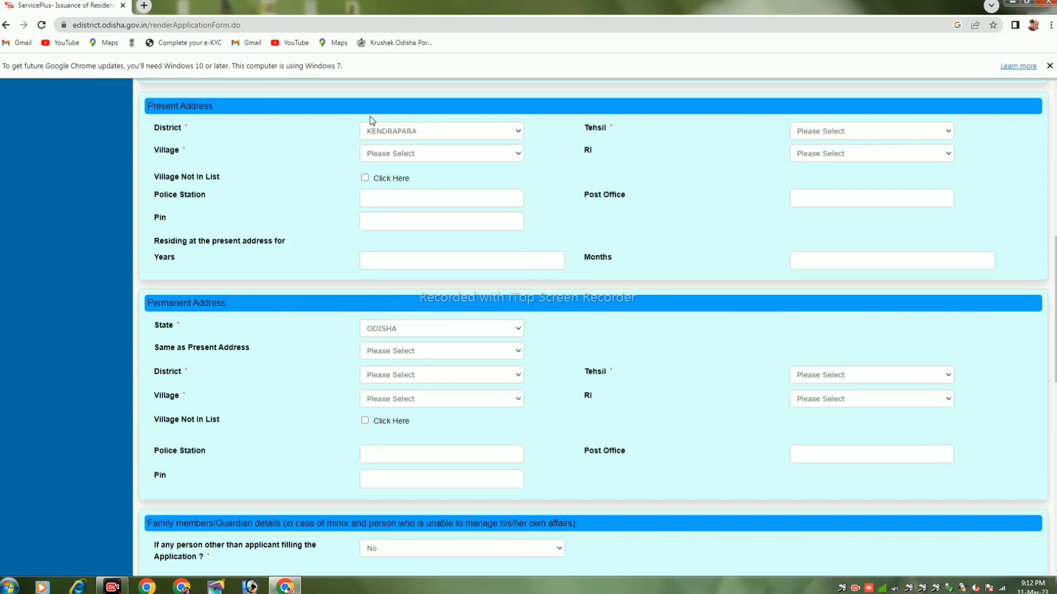
pyautogui.click(821, 133)
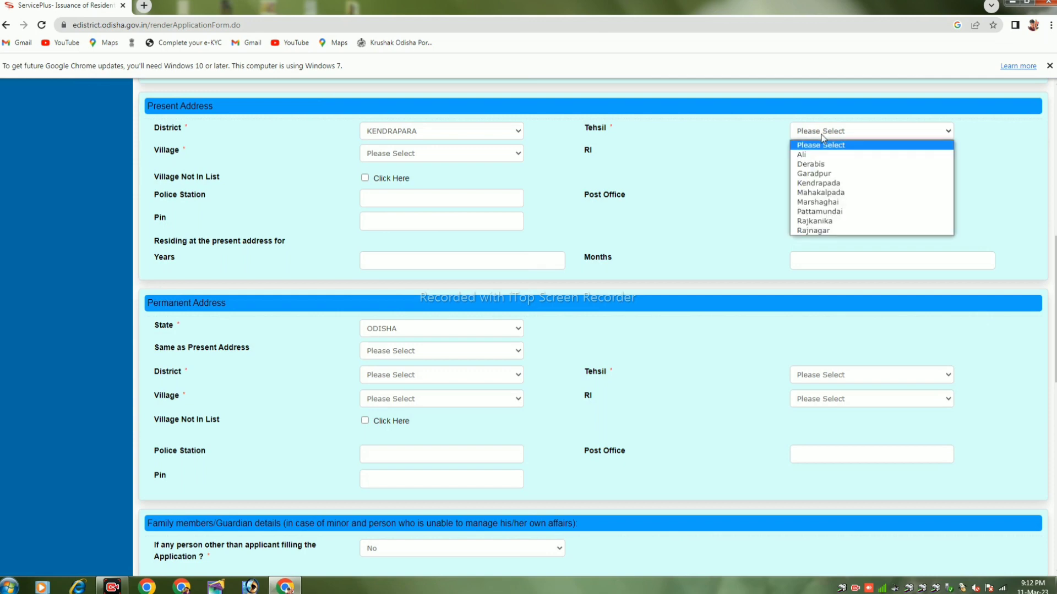
pyautogui.click(846, 230)
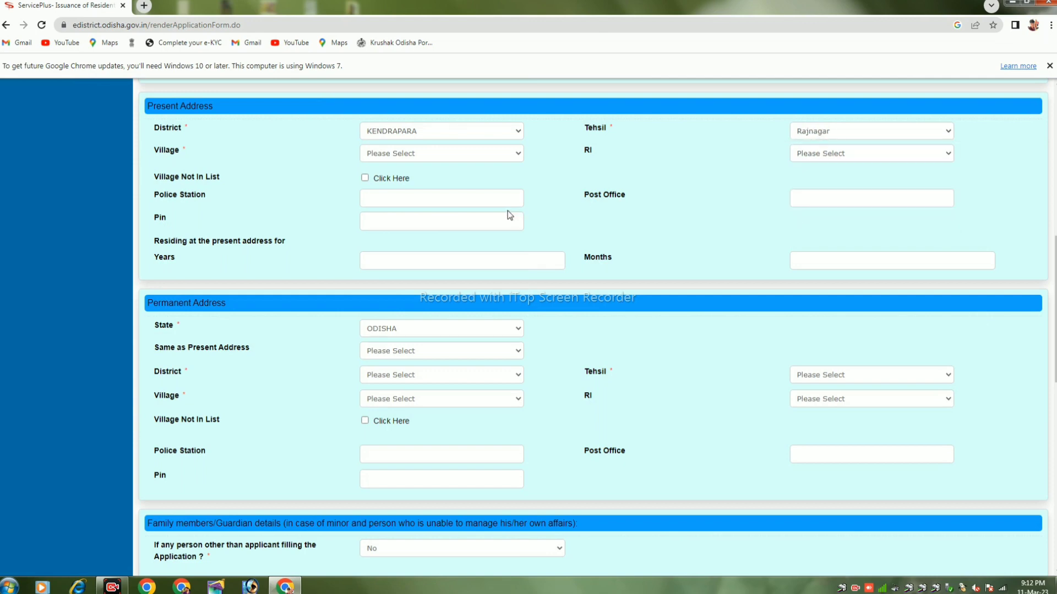
pyautogui.click(396, 154)
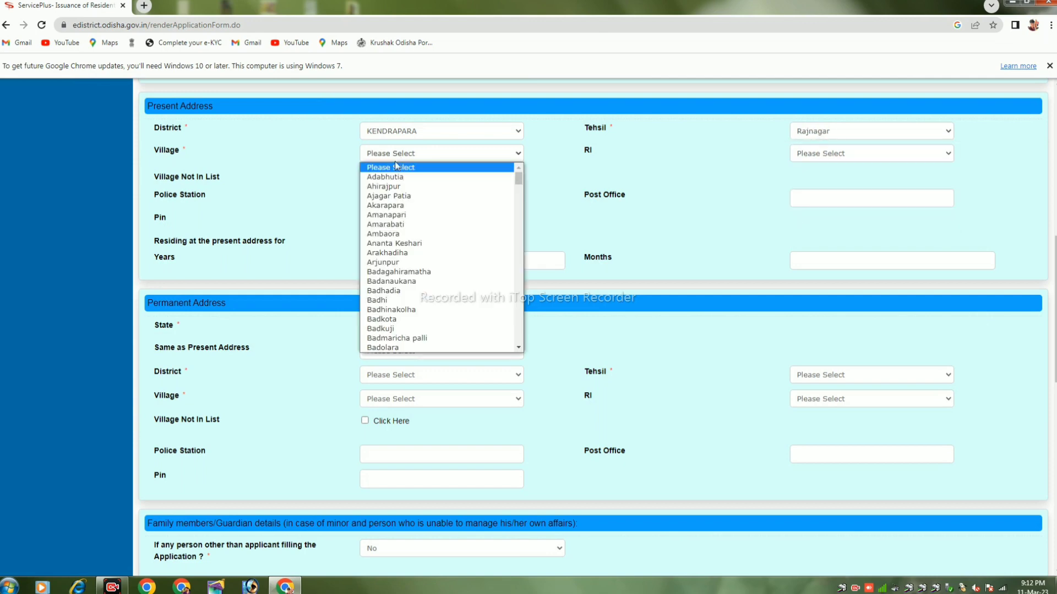
pyautogui.scroll(-5, 400, 324)
pyautogui.scroll(-10, 400, 330)
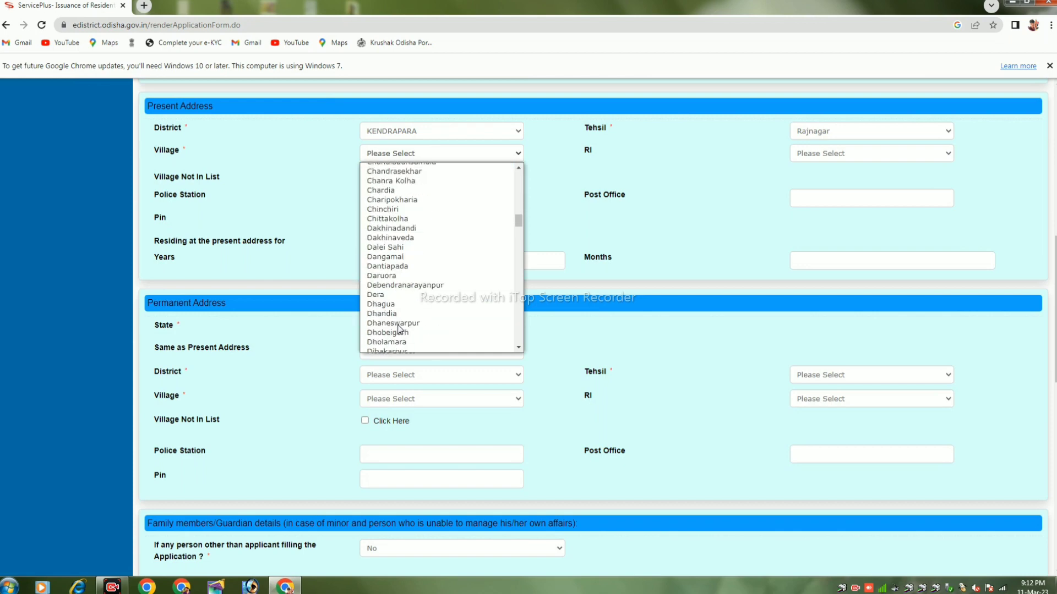
pyautogui.scroll(-10, 400, 332)
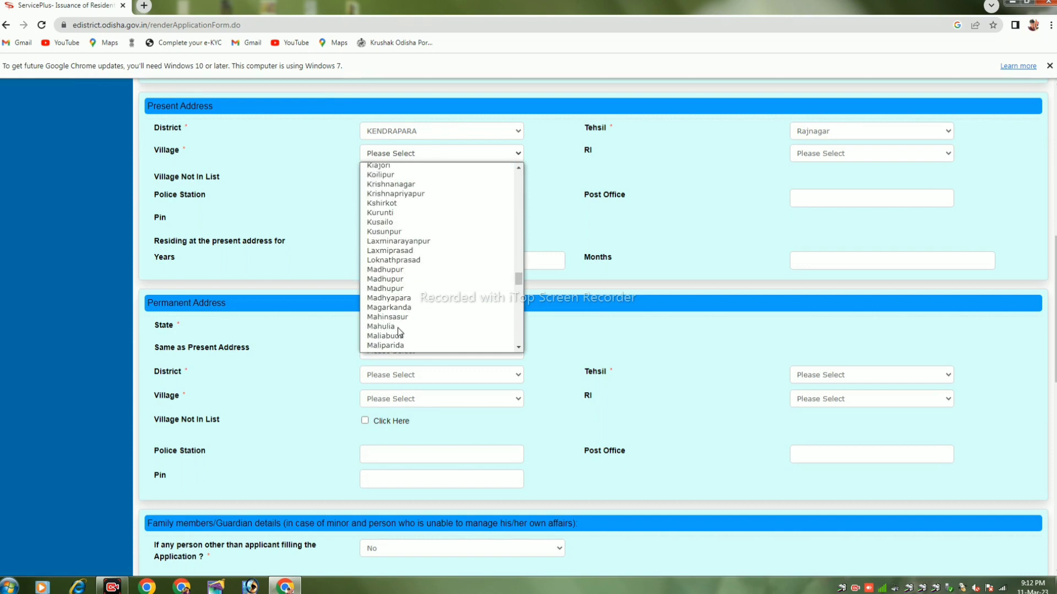
pyautogui.click(422, 269)
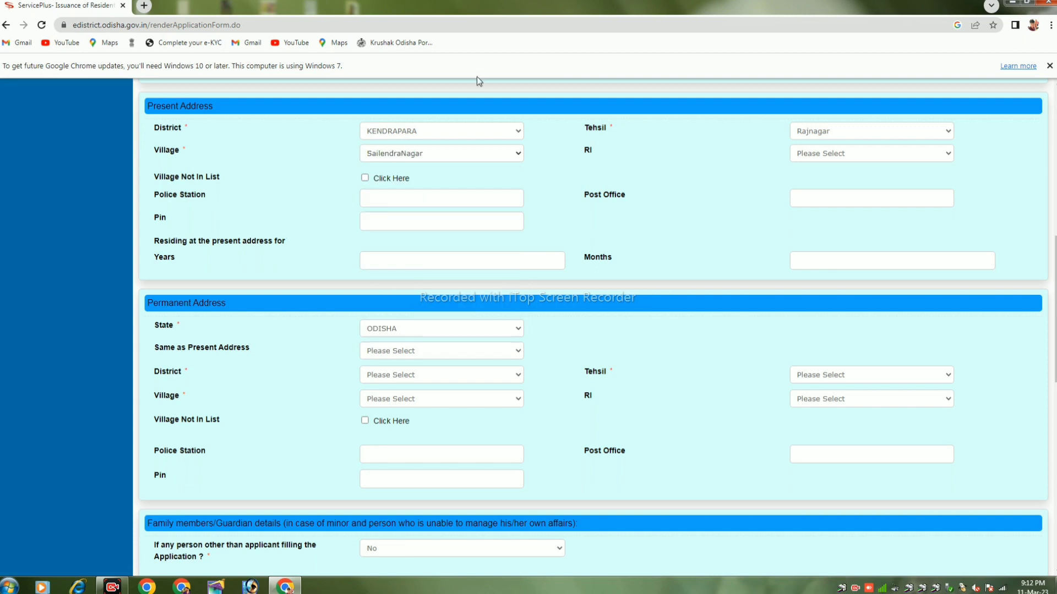
pyautogui.click(811, 156)
pyautogui.click(811, 179)
# - Enter police station TALCHUA MARINE, post office NAGAR, the PIN code, and residence of 23 years 3 months
pyautogui.click(373, 199)
pyautogui.write('TALCHUA MARINE')
pyautogui.click(844, 202)
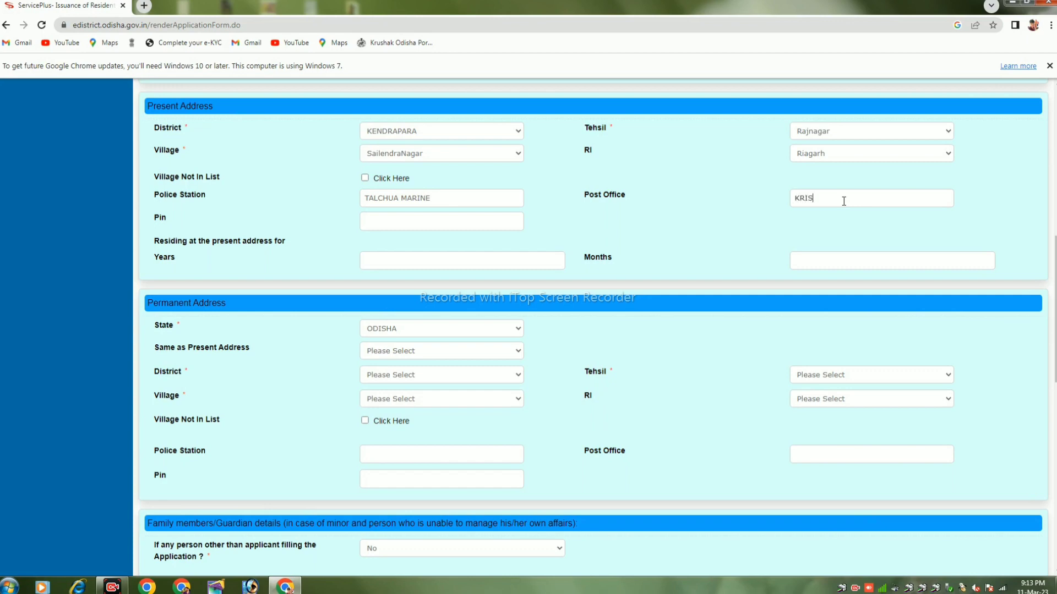
pyautogui.write('NAGAR')
pyautogui.click(397, 220)
pyautogui.write('754248')
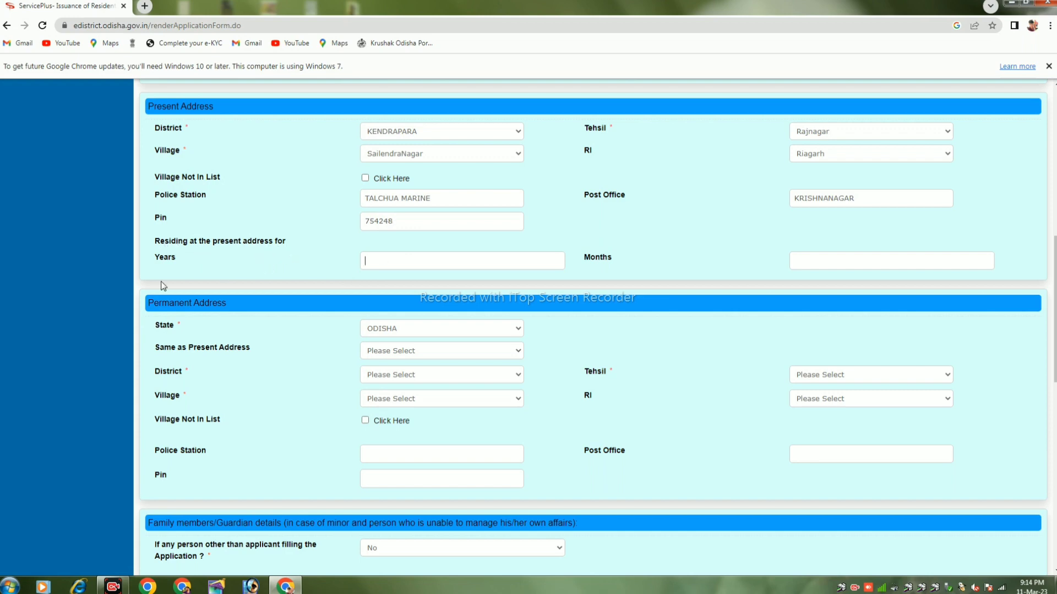
pyautogui.click(842, 266)
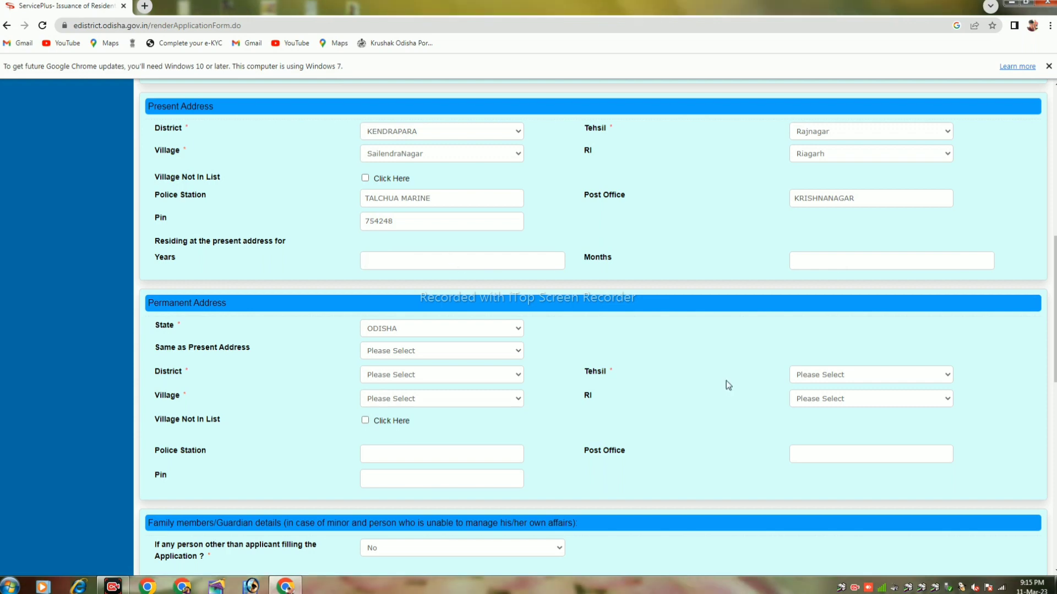
pyautogui.click(437, 264)
pyautogui.write('23')
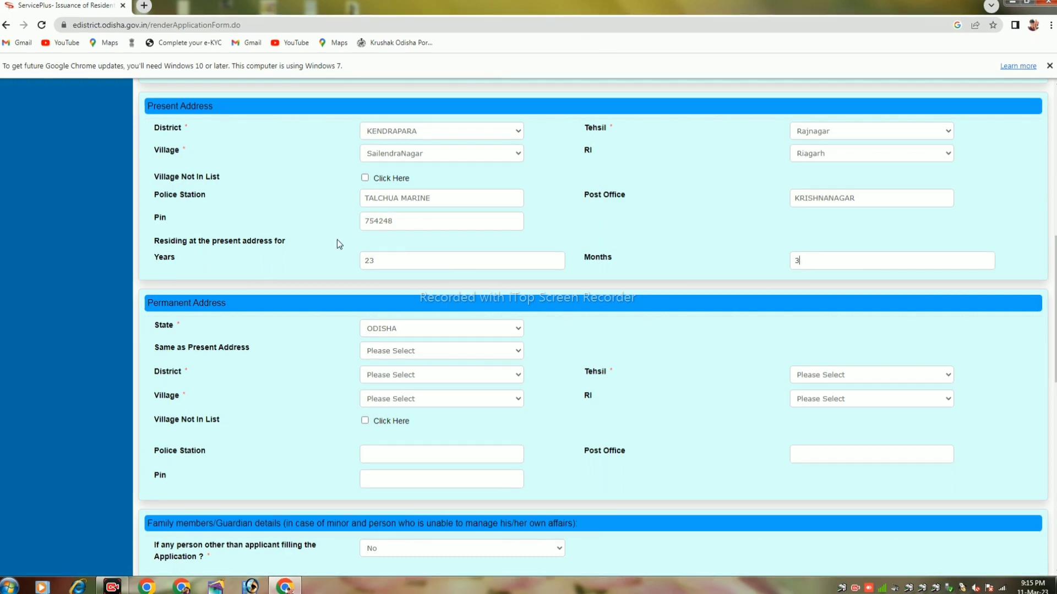
pyautogui.scroll(-2, 337, 244)
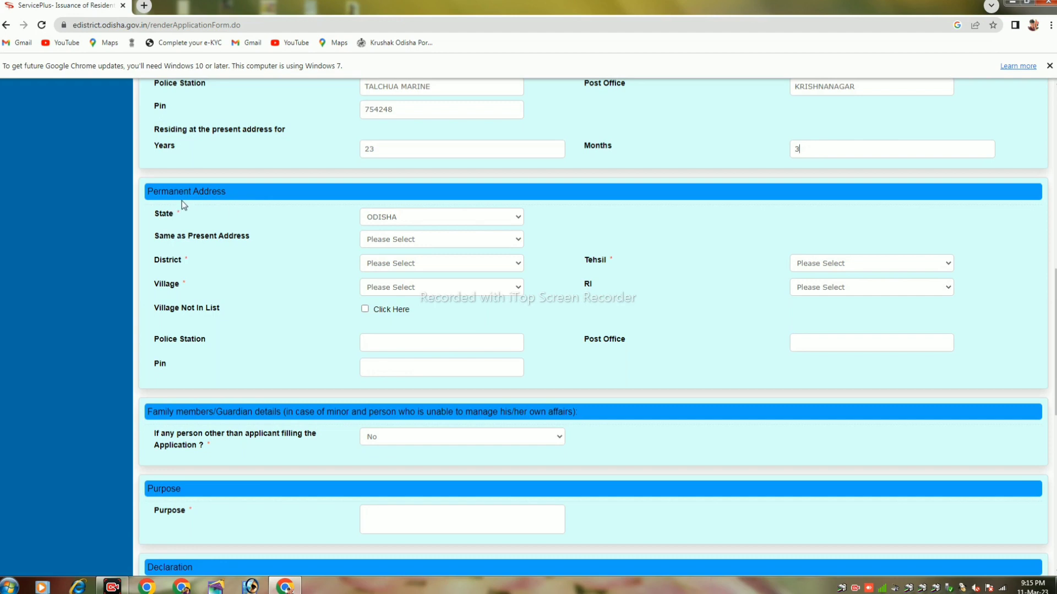
# - Keep ODISHA as the permanent state and set 'Same as Present Address' to Yes
pyautogui.click(412, 220)
pyautogui.click(407, 221)
pyautogui.click(428, 242)
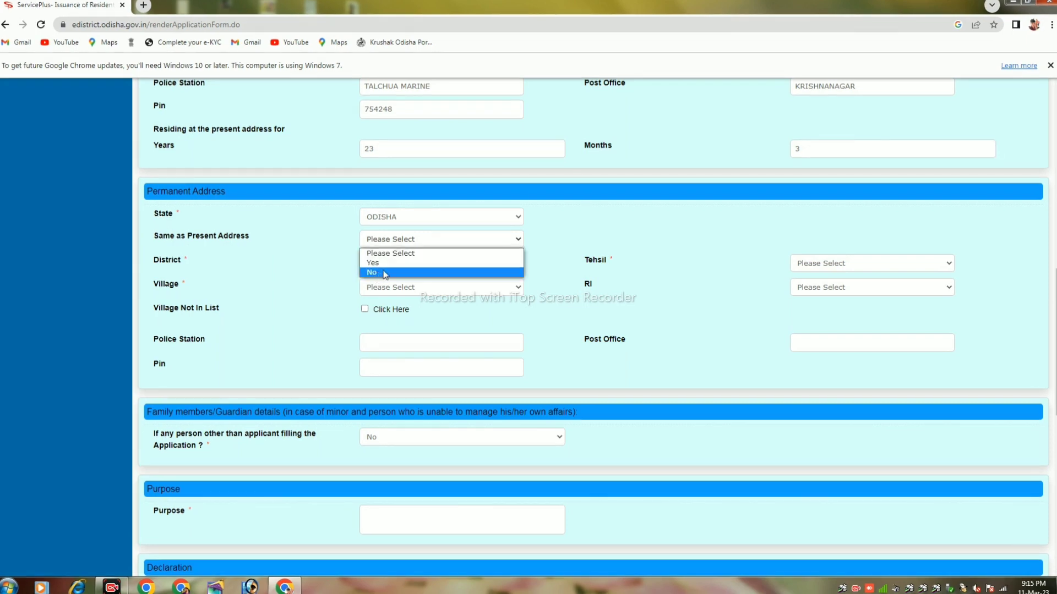
pyautogui.click(382, 263)
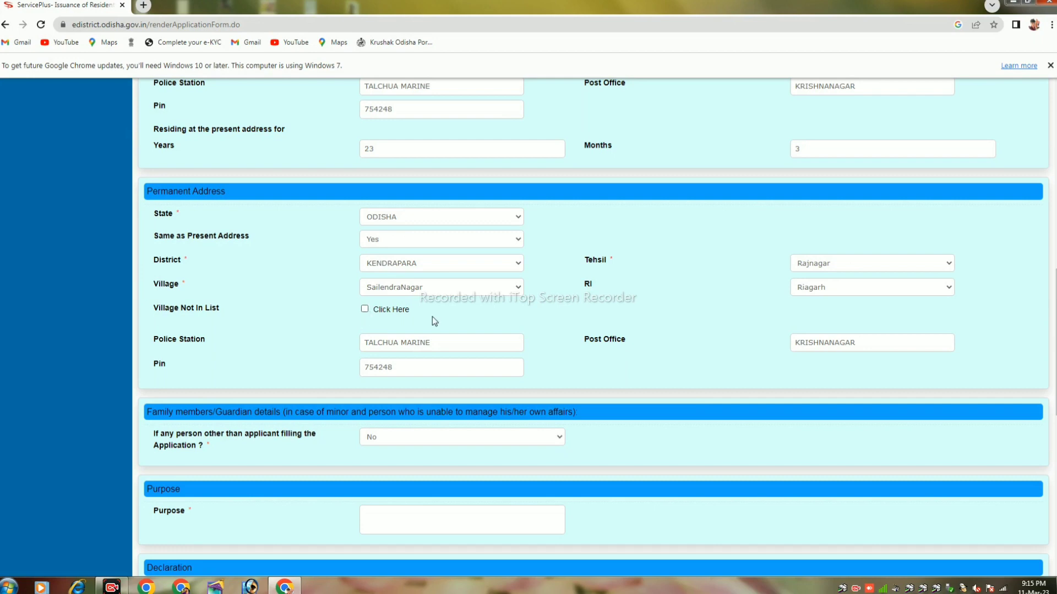
pyautogui.scroll(-4, 403, 353)
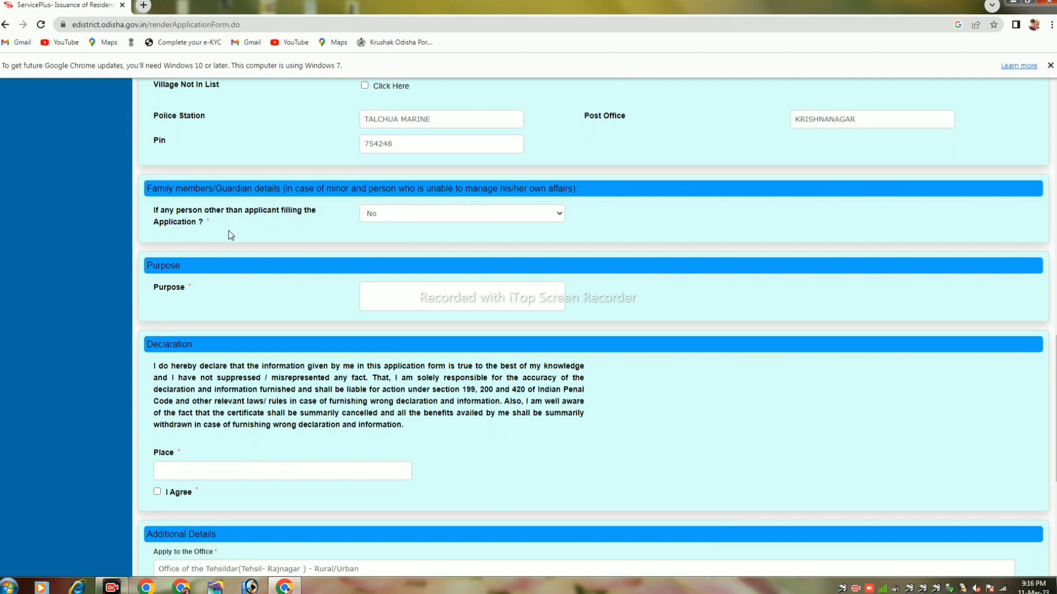
pyautogui.click(410, 218)
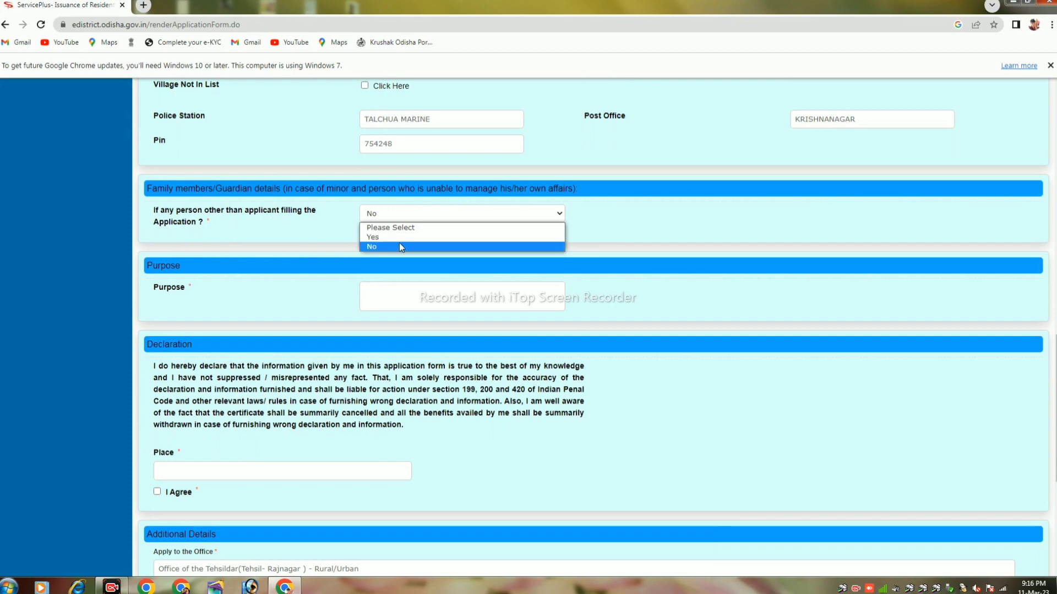
pyautogui.click(397, 239)
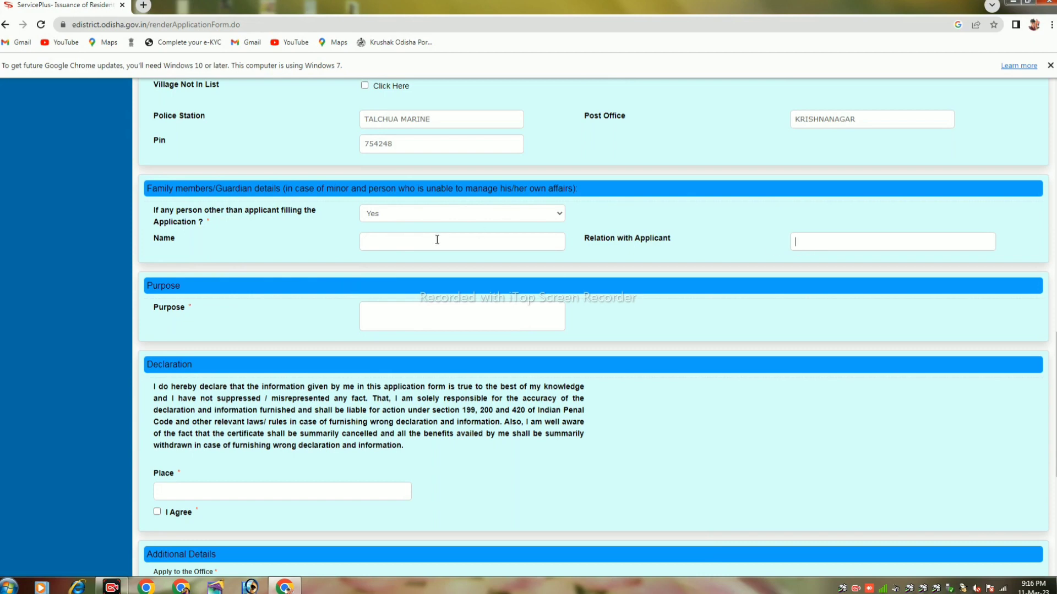
pyautogui.click(383, 214)
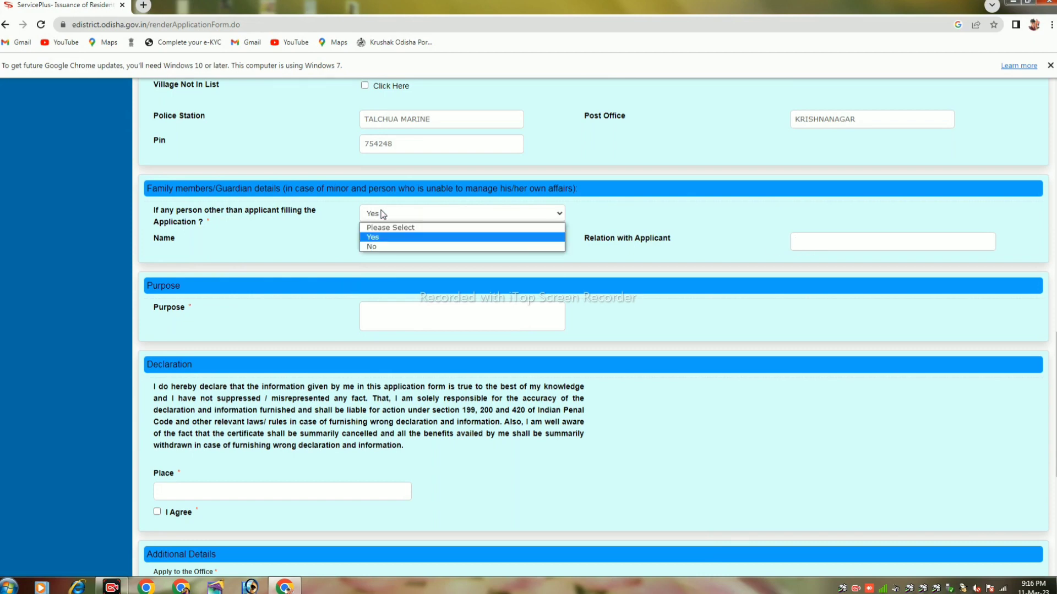
pyautogui.click(382, 248)
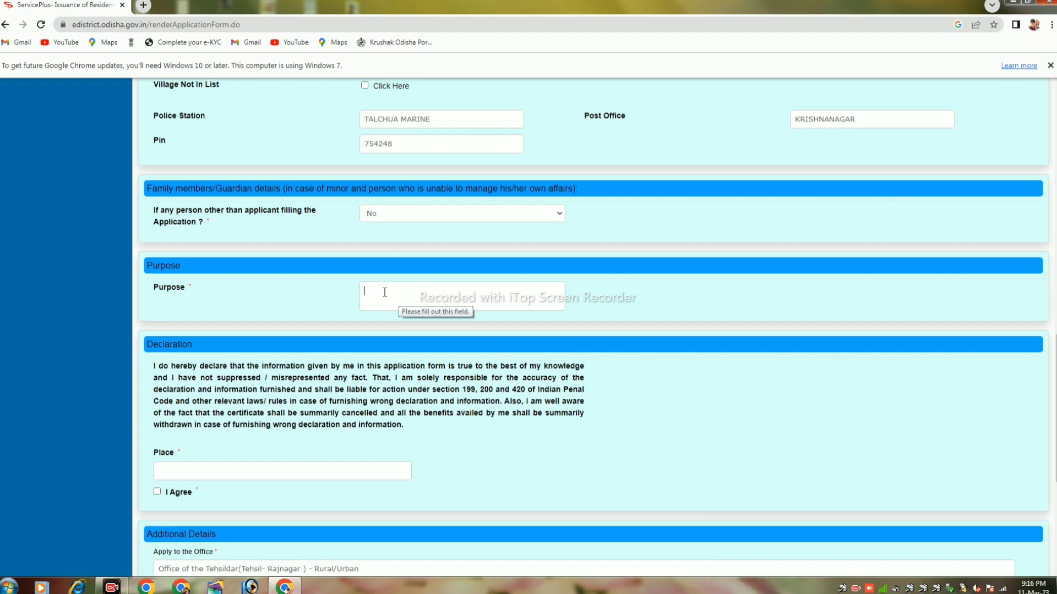
# - Enter the purpose 'Higer Education' and the place SAILENDRANAGAR
pyautogui.write('Higer Education')
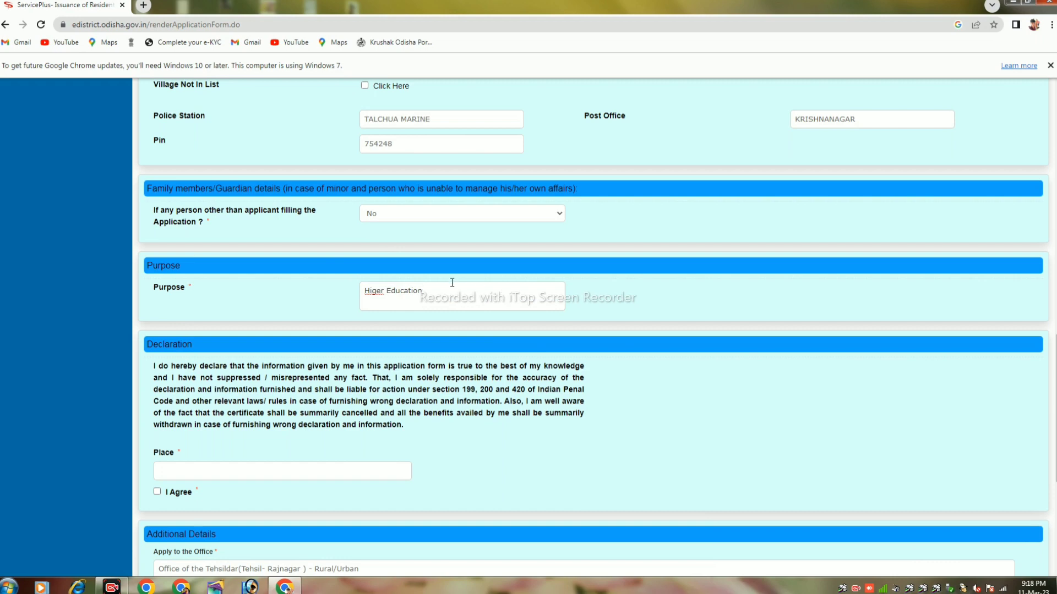
pyautogui.scroll(-2, 451, 281)
pyautogui.scroll(-1, 357, 349)
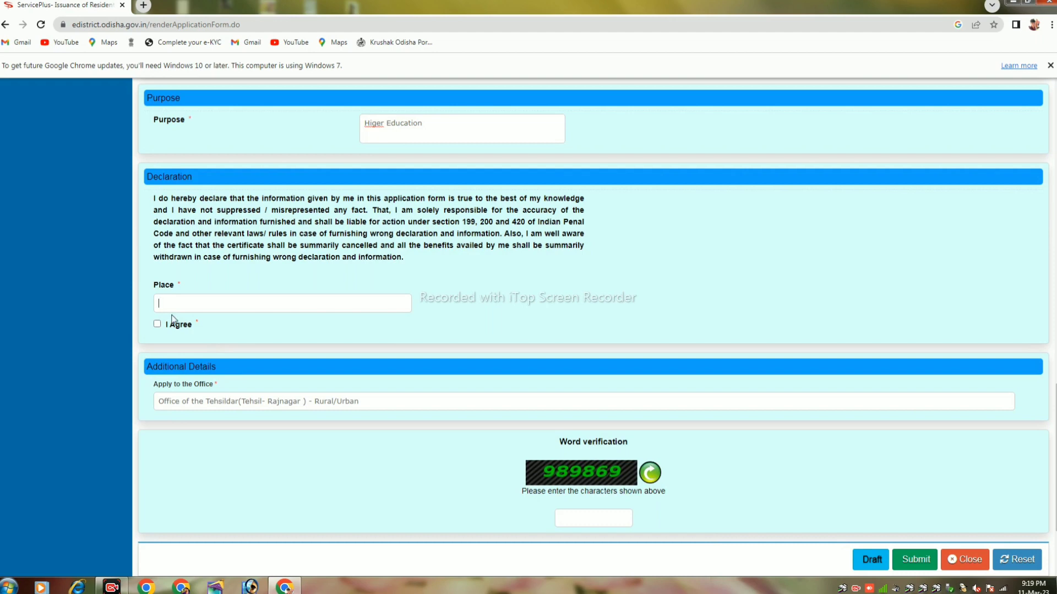
pyautogui.write('A')
pyautogui.write('ILENDRANAGAR')
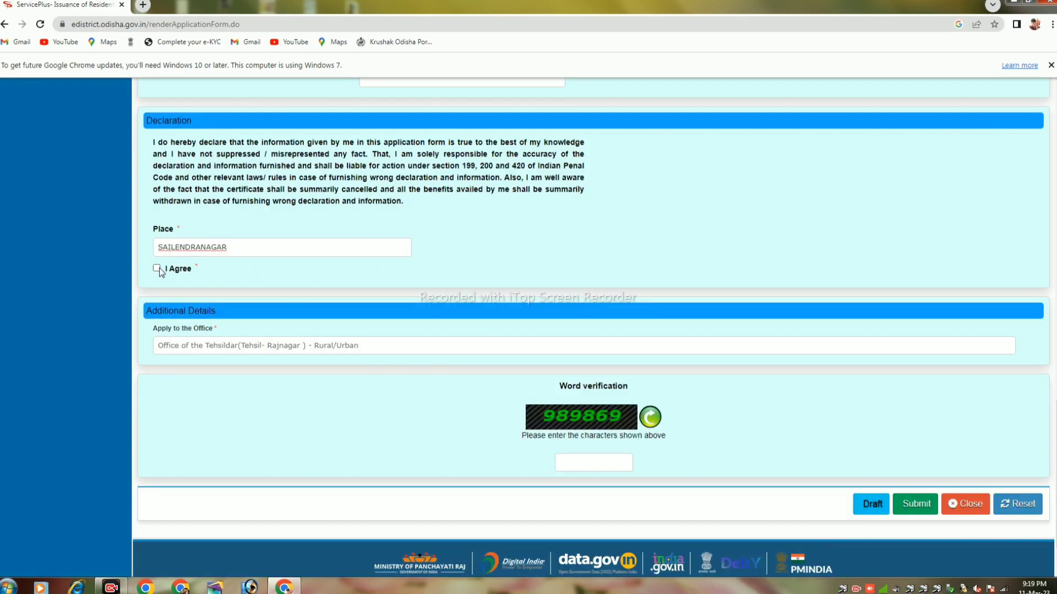
# - Agree to the declaration, fill in the word verification characters, and submit the application
pyautogui.click(156, 268)
pyautogui.scroll(-1, 378, 302)
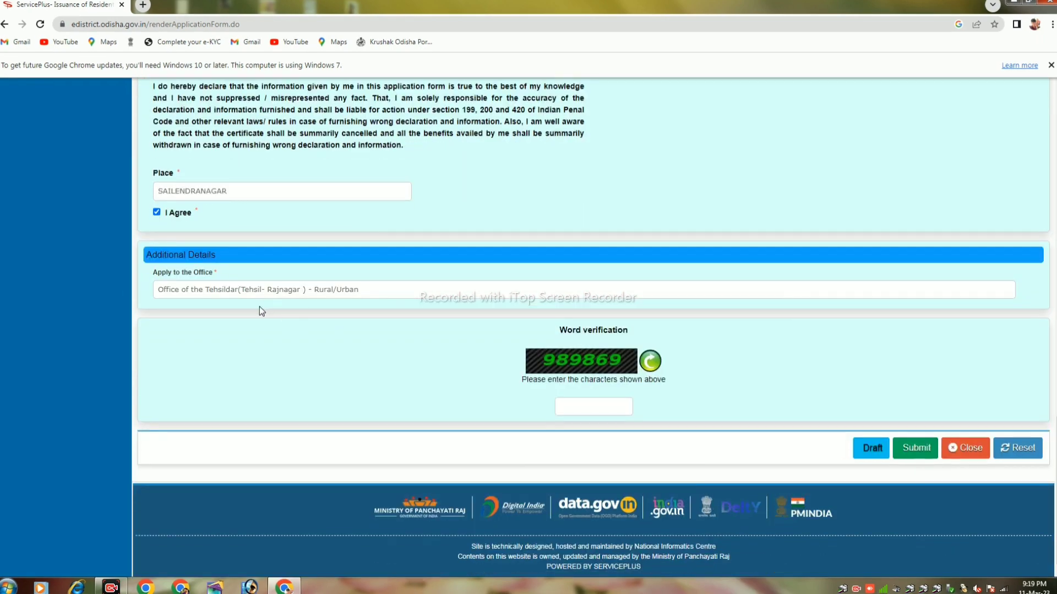
pyautogui.scroll(-1, 259, 307)
pyautogui.click(591, 402)
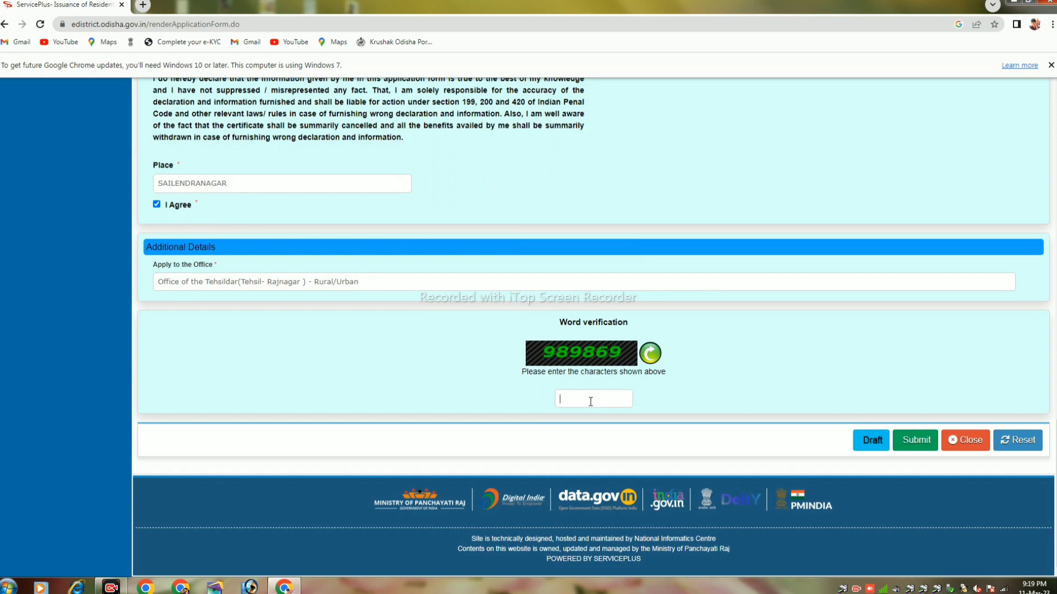
pyautogui.write('989869')
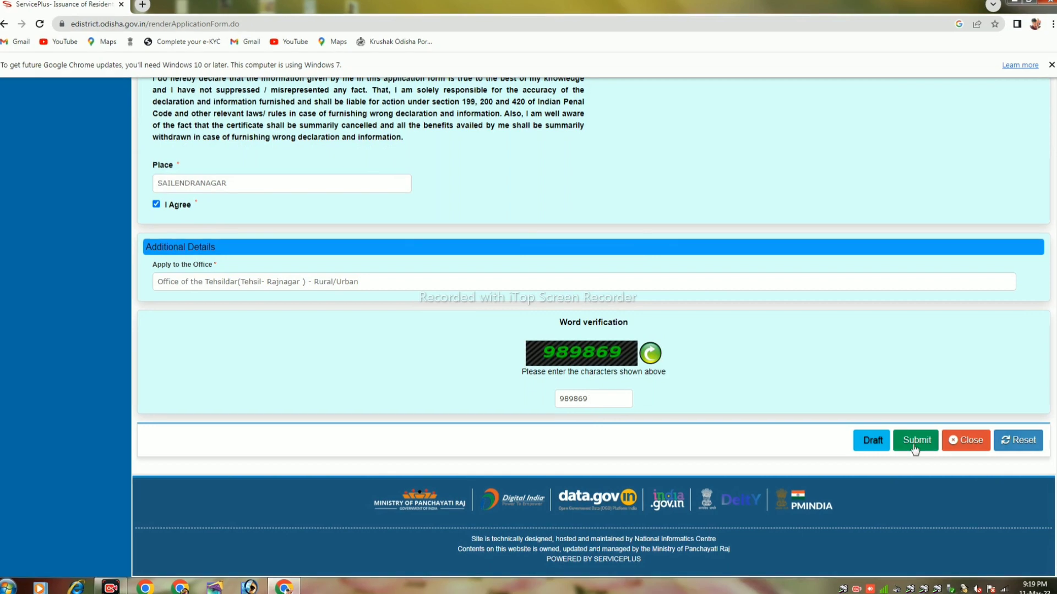
pyautogui.click(914, 447)
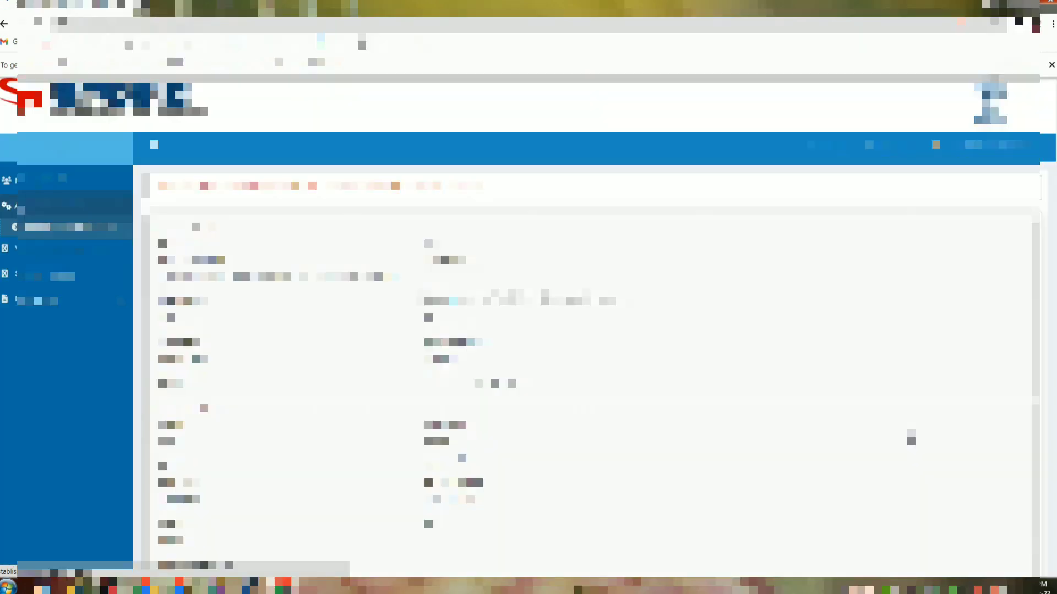
# - Select EPIC/Aadhaar Card as the enclosure document and start attaching the Other (ROR) file
pyautogui.scroll(-10, 910, 438)
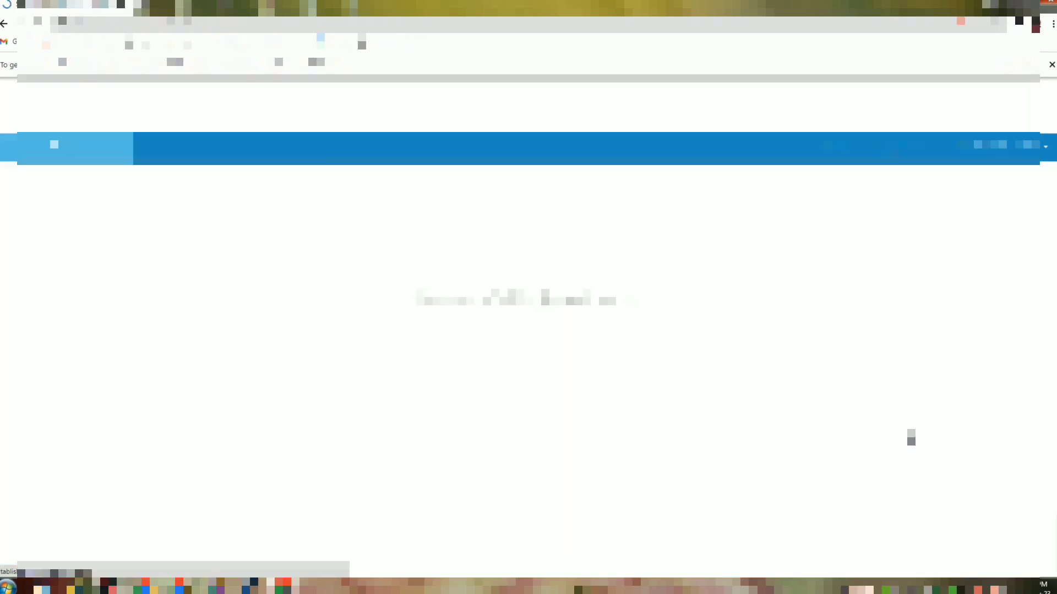
pyautogui.scroll(-10, 911, 438)
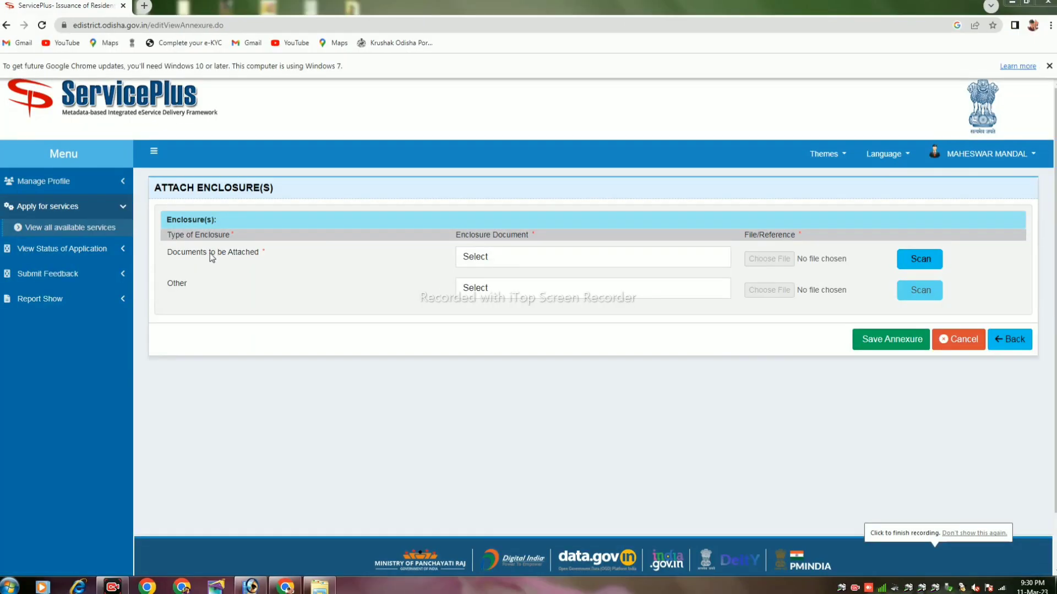
pyautogui.click(570, 258)
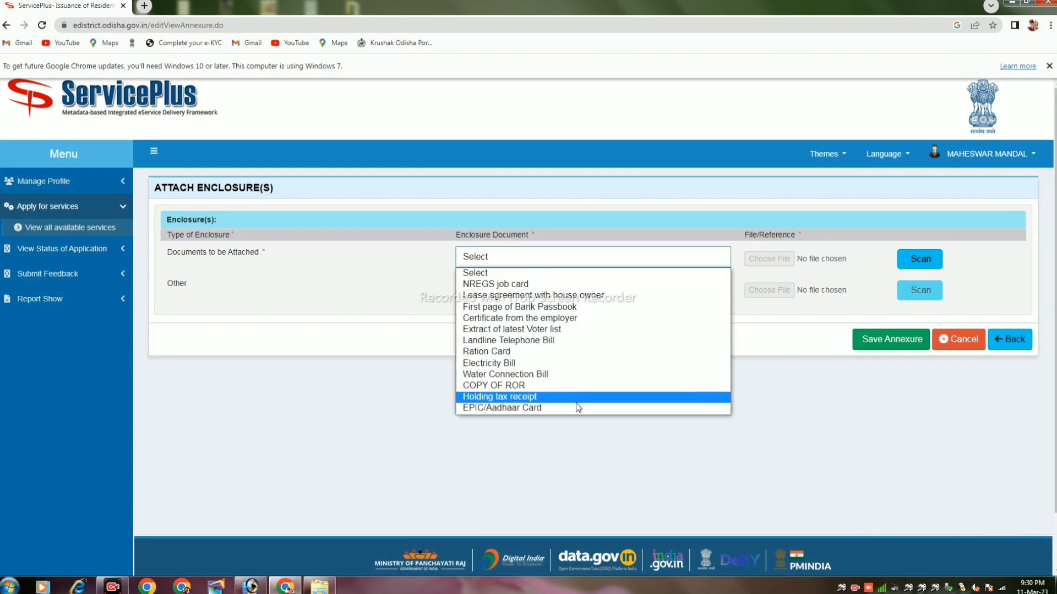
pyautogui.click(533, 407)
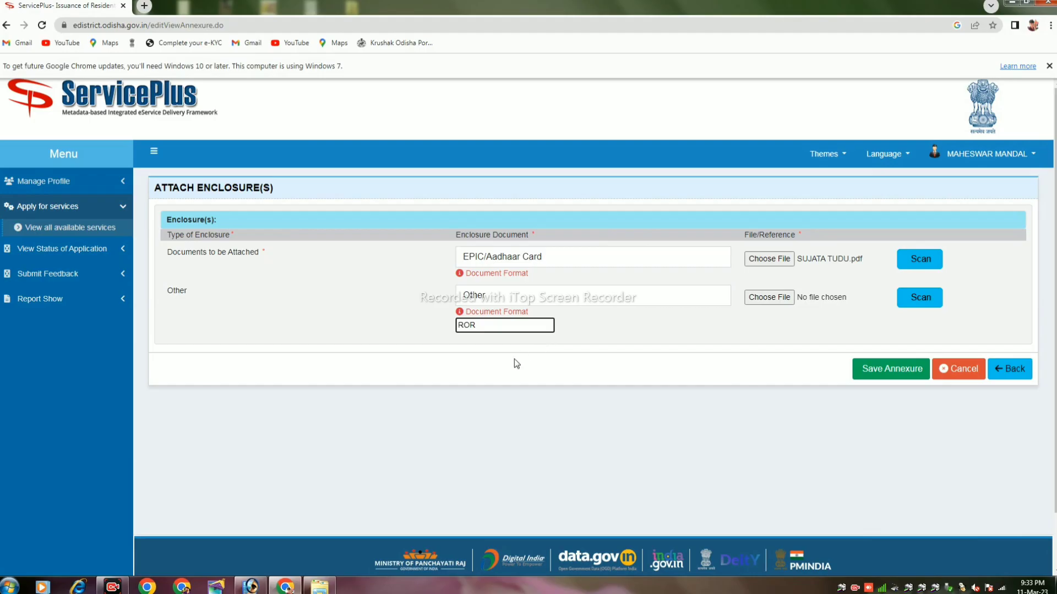
pyautogui.click(771, 298)
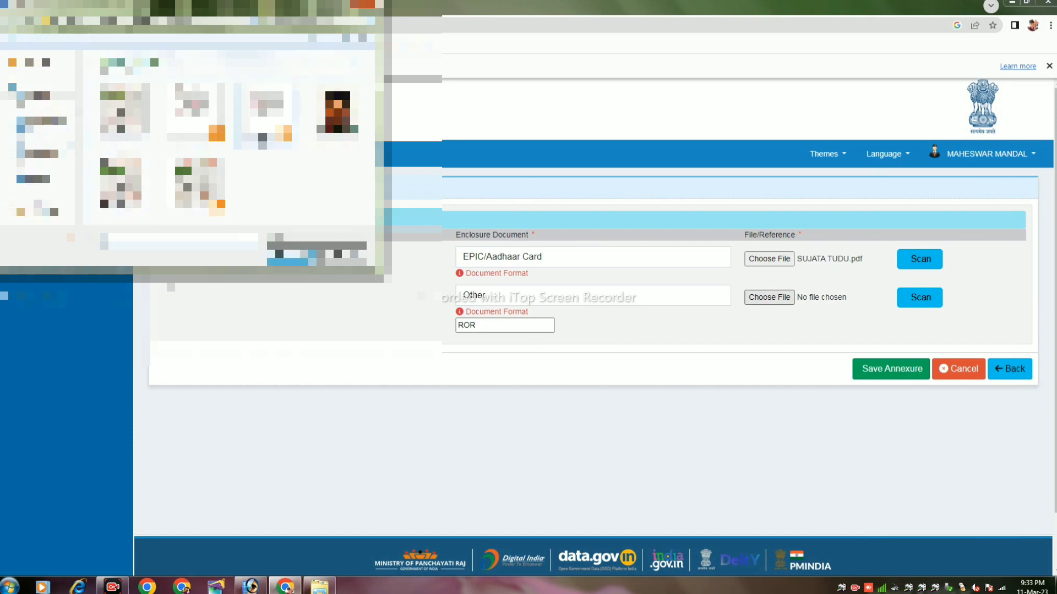
# - Attach ROR DOCUMENT.pdf to the Other enclosure and save the annexure
pyautogui.click(267, 116)
pyautogui.click(288, 262)
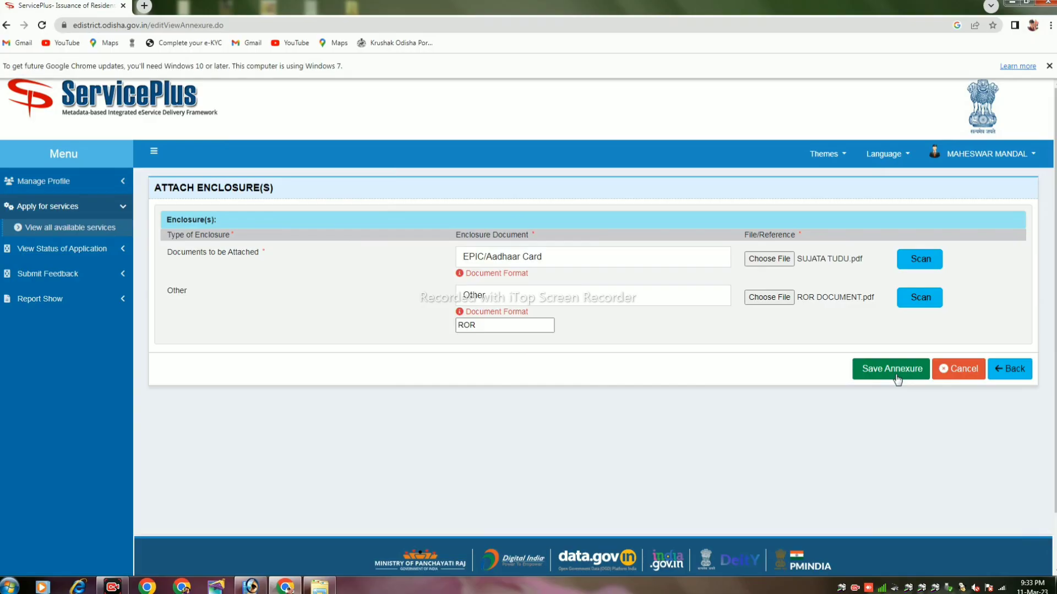
pyautogui.click(897, 379)
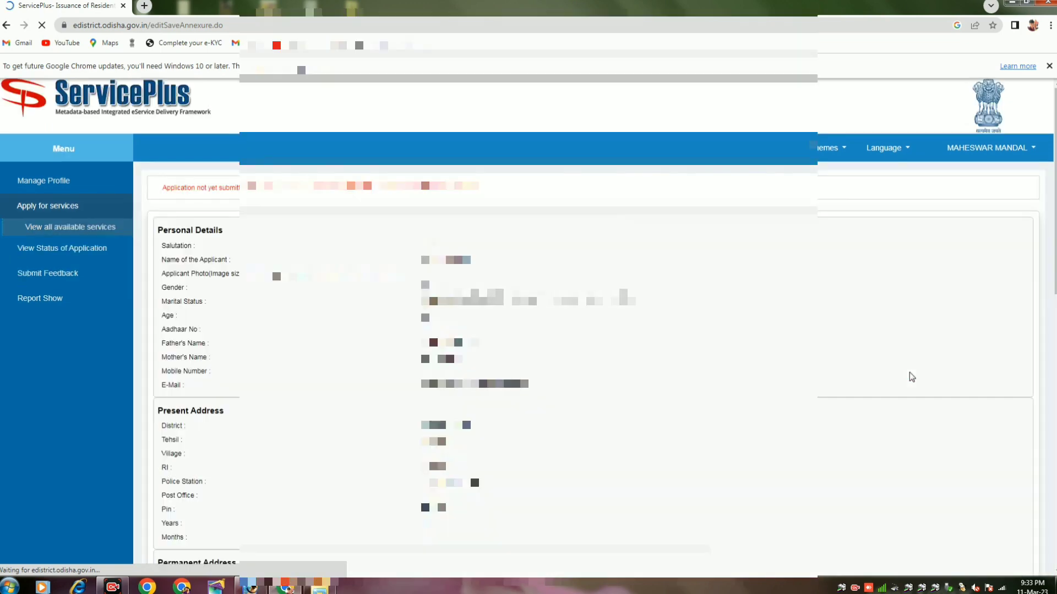
# - Review the preview listing the EPIC/Aadhaar and ROR enclosures, then submit the application
pyautogui.scroll(-15, 909, 372)
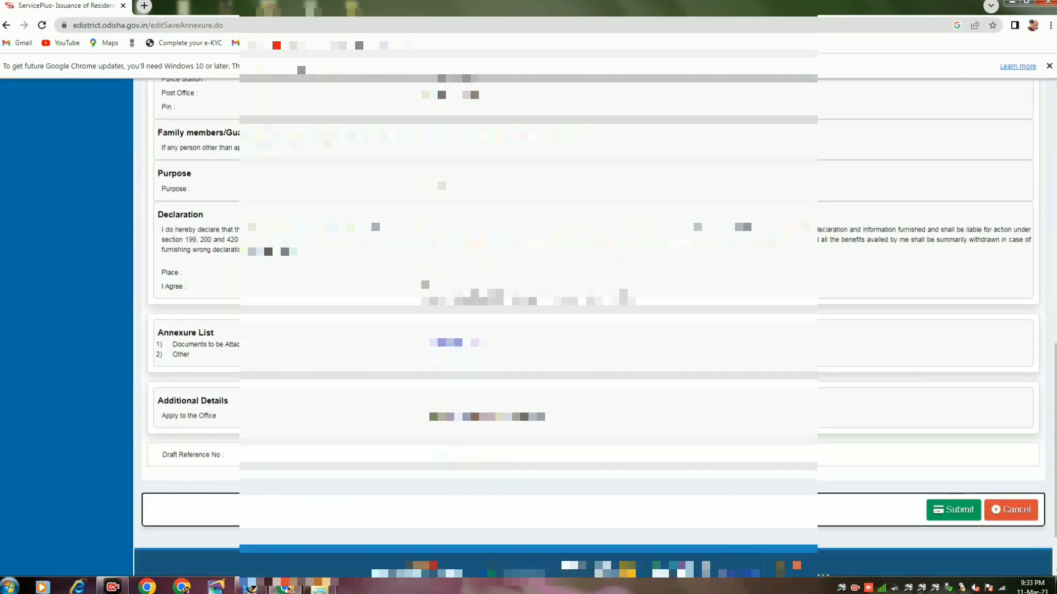
pyautogui.scroll(15, 457, 549)
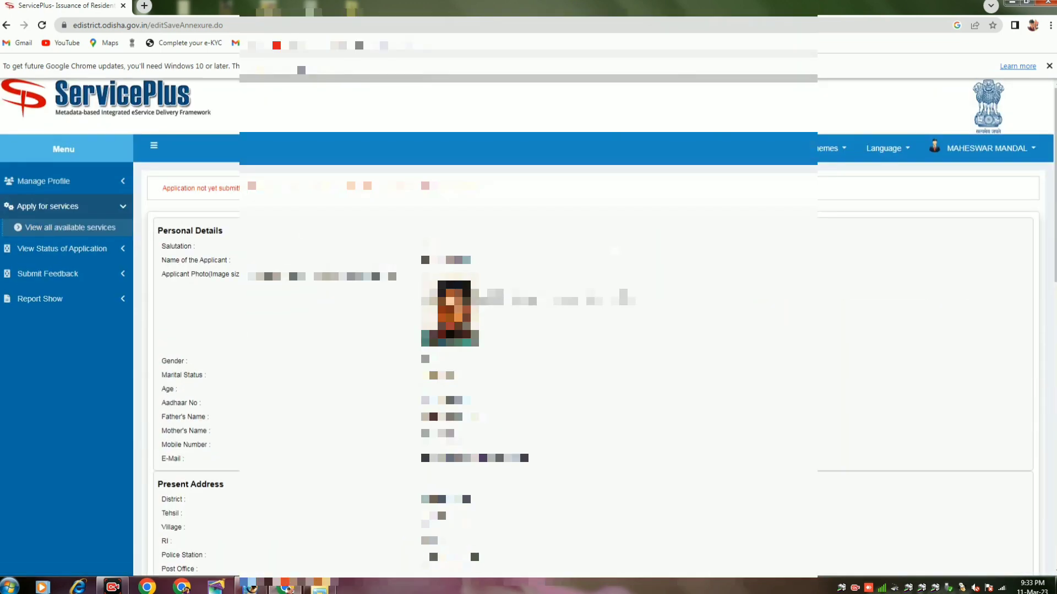
pyautogui.scroll(-10, 457, 549)
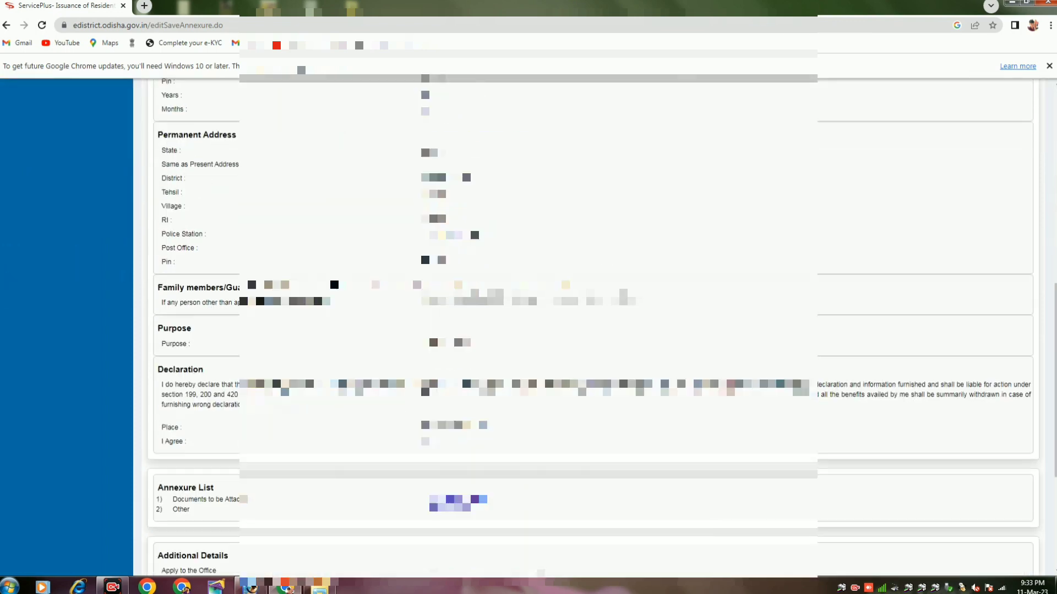
pyautogui.scroll(-3, 935, 331)
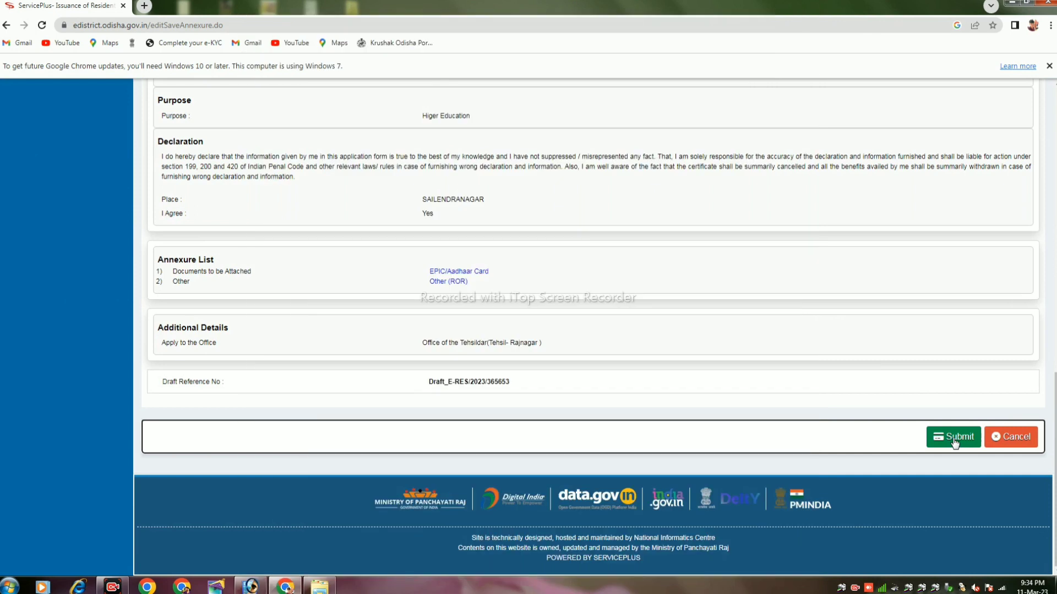
pyautogui.click(955, 442)
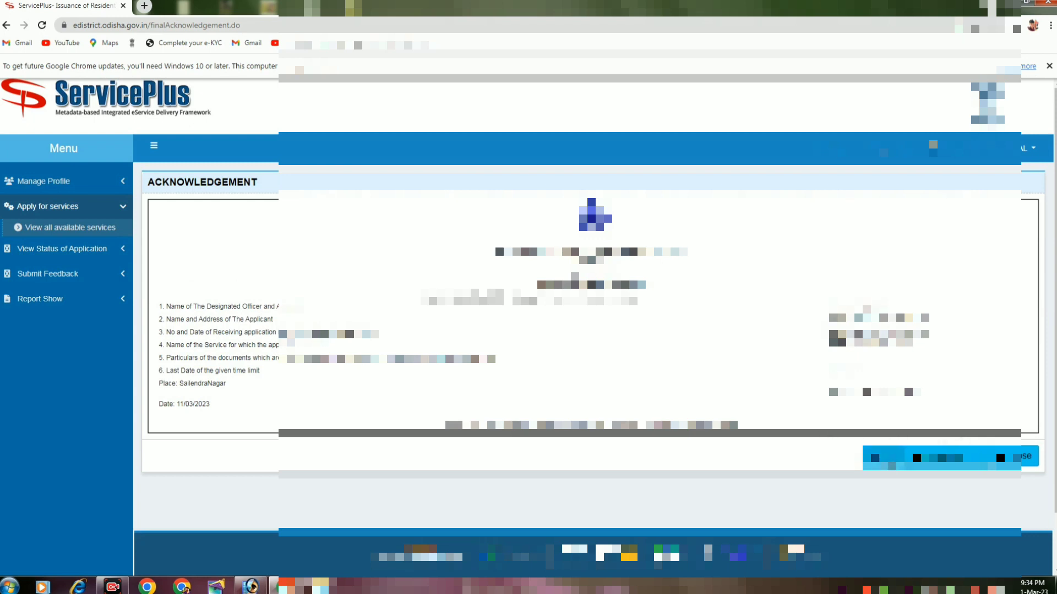
# - Print the acknowledgement to Save as PDF, then close it
pyautogui.click(875, 458)
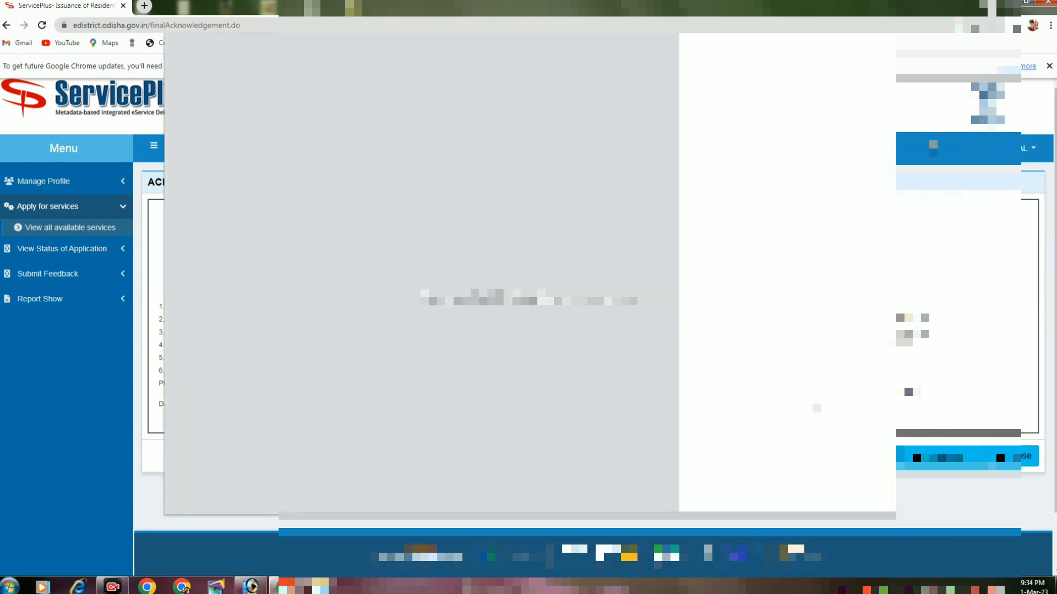
pyautogui.click(808, 86)
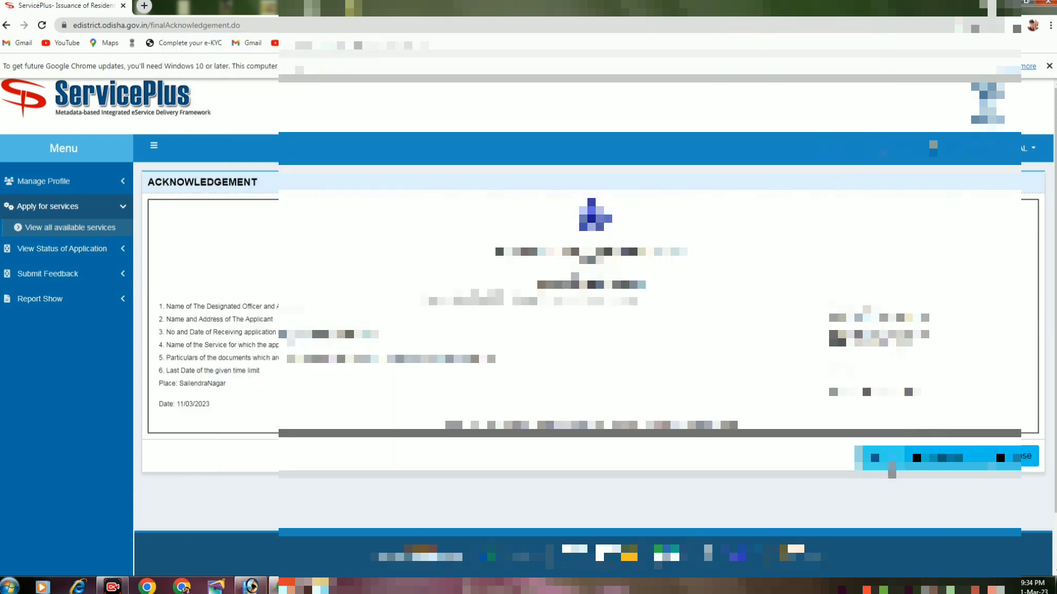
pyautogui.hotkey('ctrl', 'p')
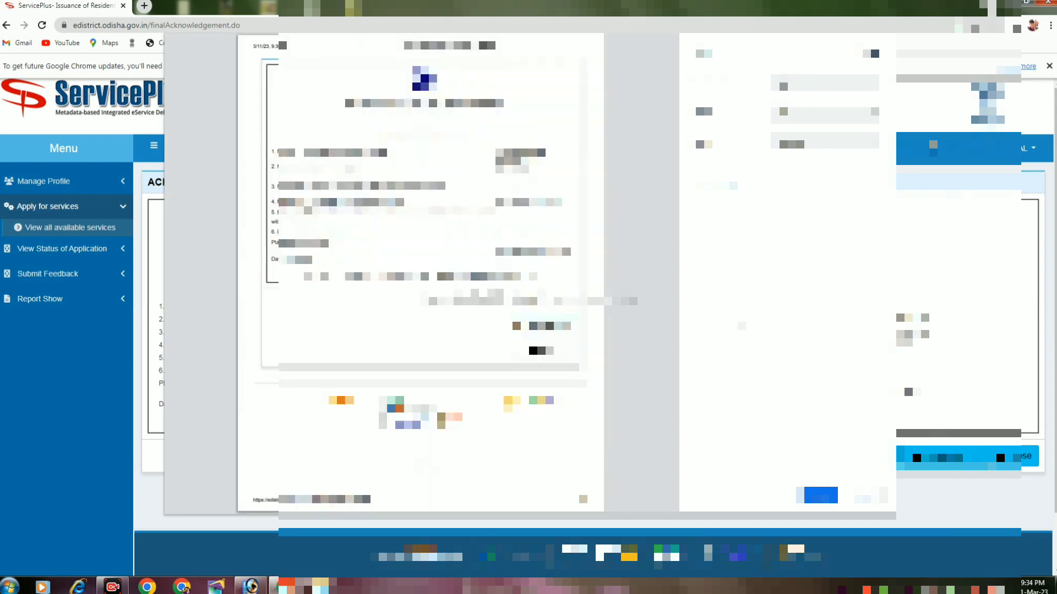
pyautogui.click(820, 495)
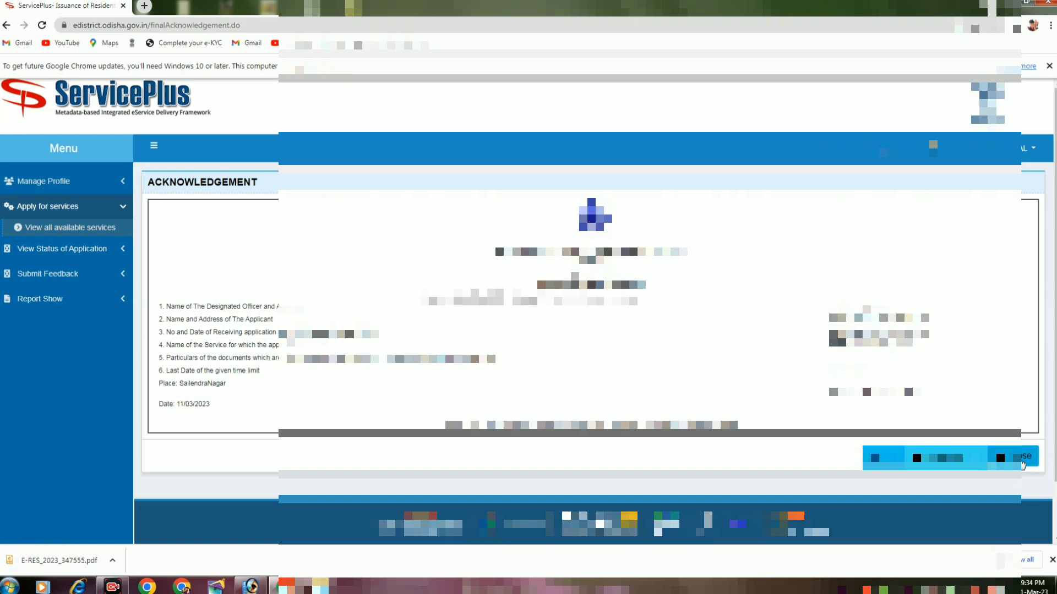
pyautogui.click(1022, 459)
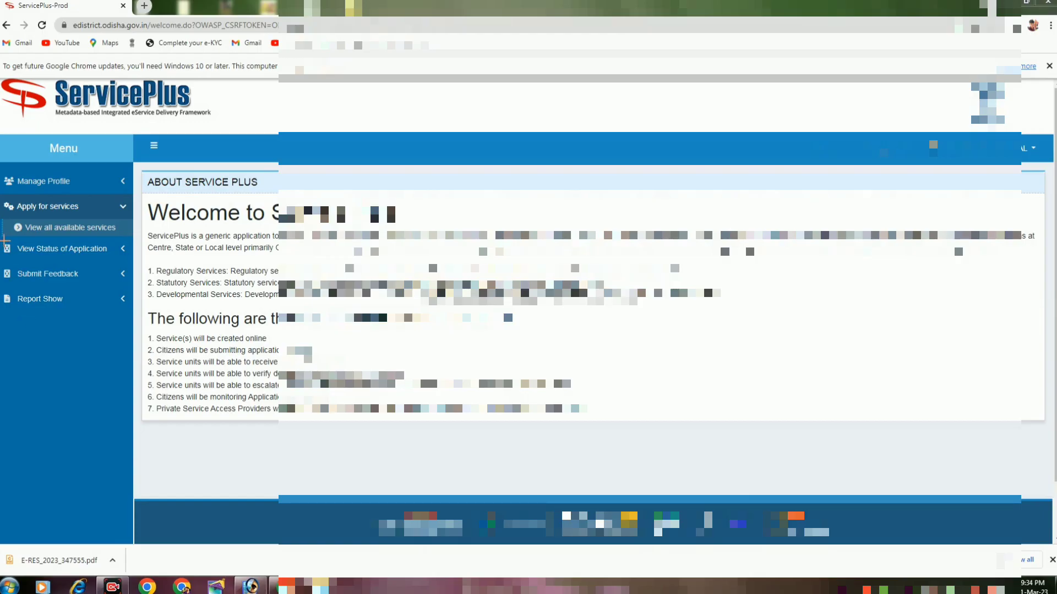
# - Search Track application status with Get Data to list applications in the date range
pyautogui.moveTo(4, 240); pyautogui.dragTo(104, 263)
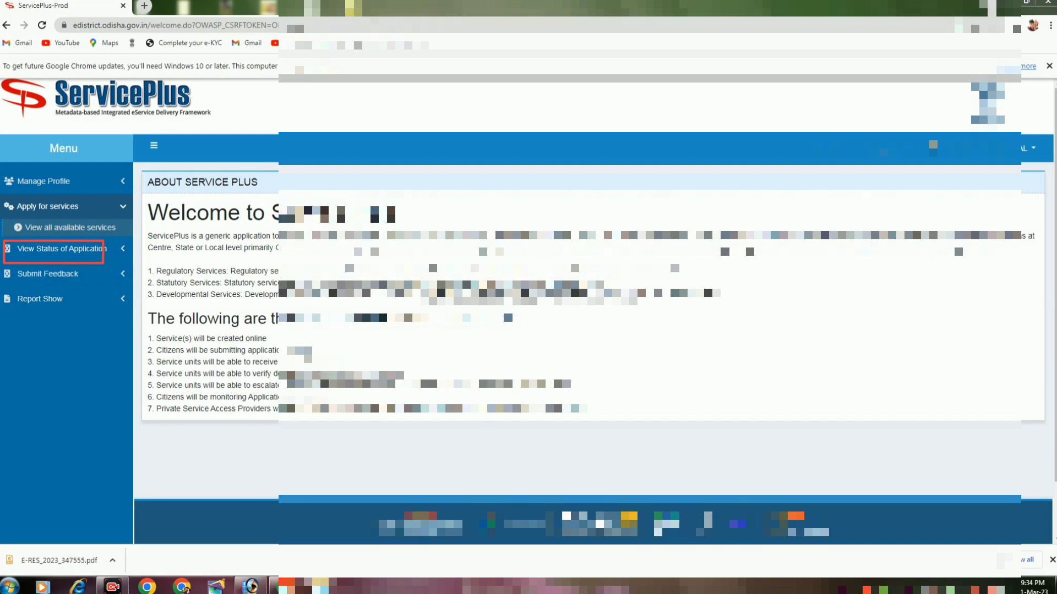
pyautogui.press('Escape')
pyautogui.click(86, 256)
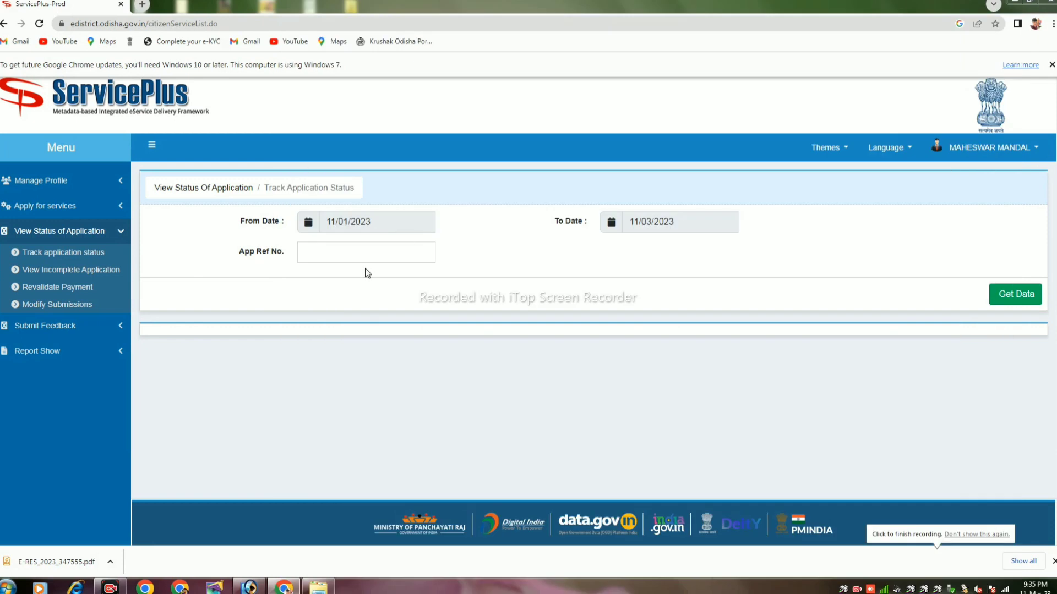
pyautogui.click(312, 254)
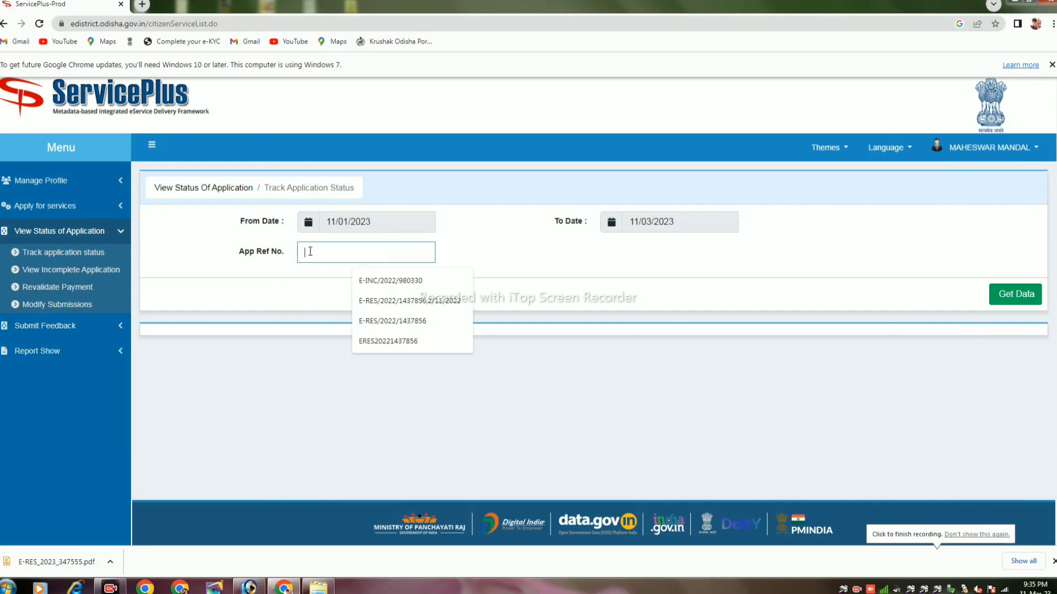
pyautogui.click(373, 225)
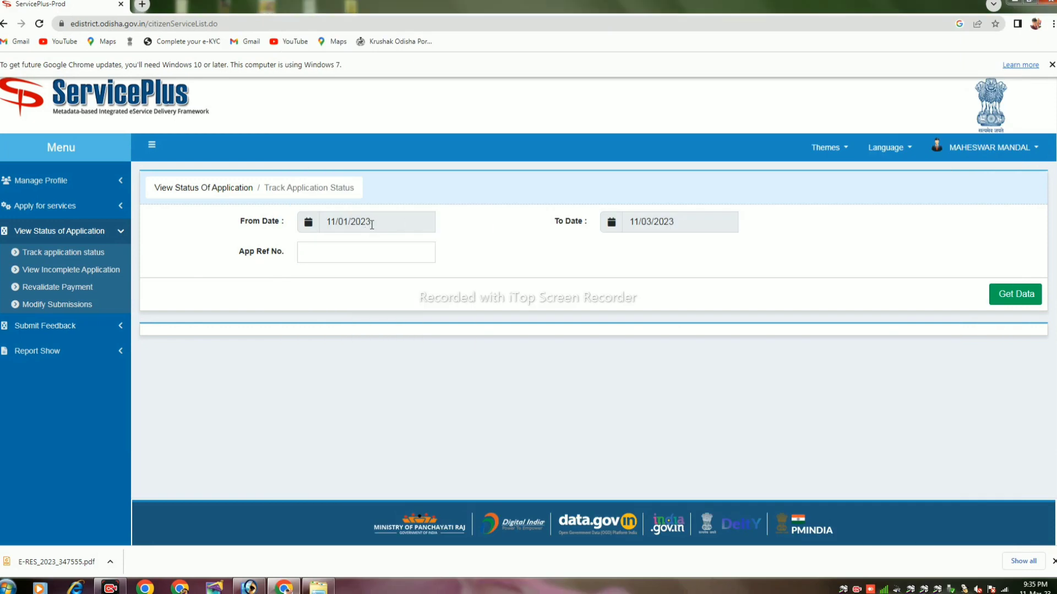
pyautogui.click(372, 226)
pyautogui.click(549, 248)
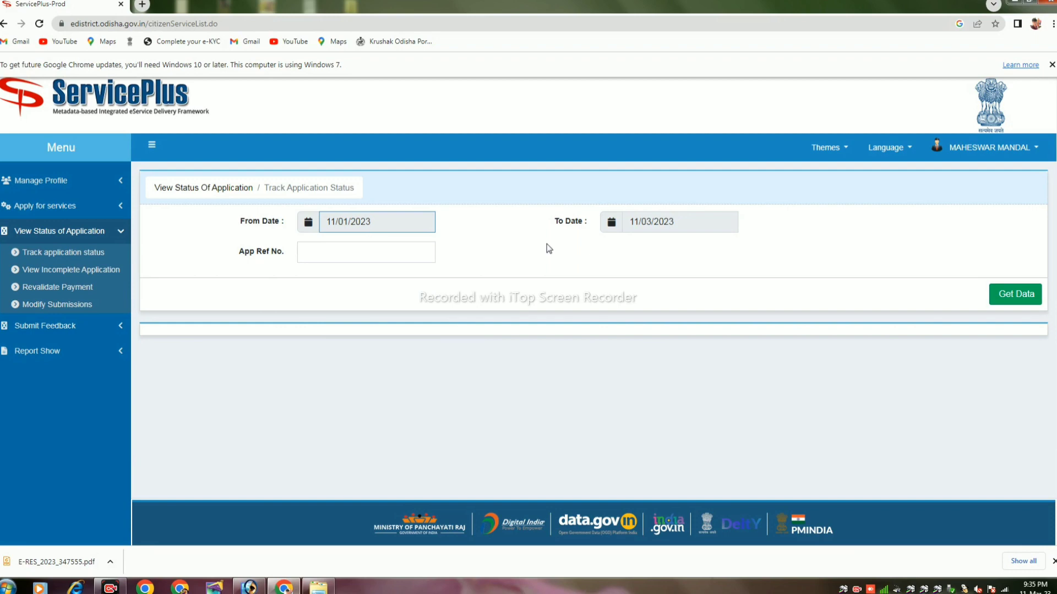
pyautogui.click(1018, 306)
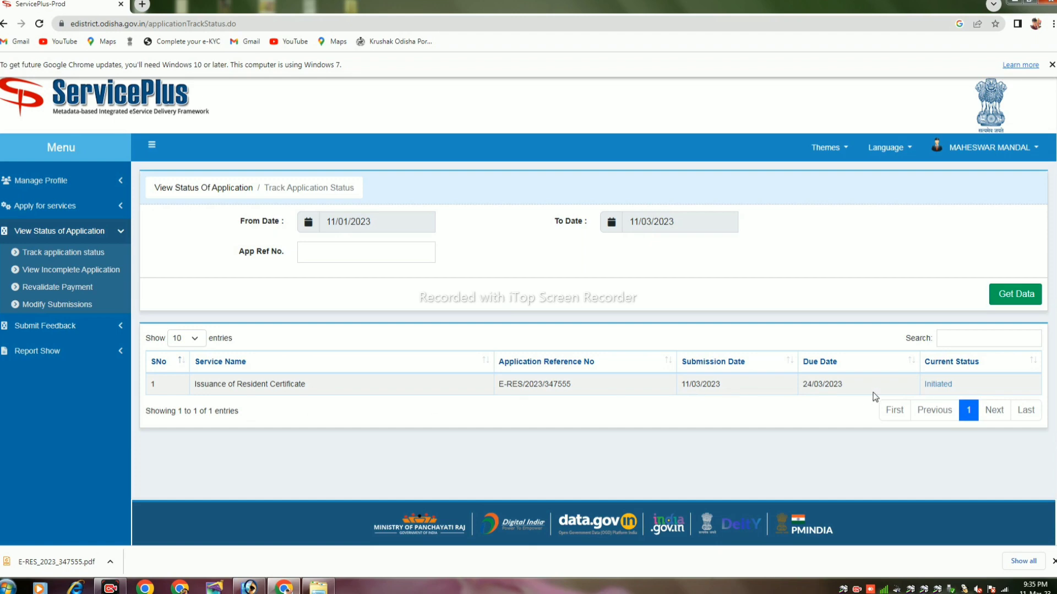
# - View the Resident Certificate's Initiated status, accepted and sent to the concerned official, then close it
pyautogui.click(931, 385)
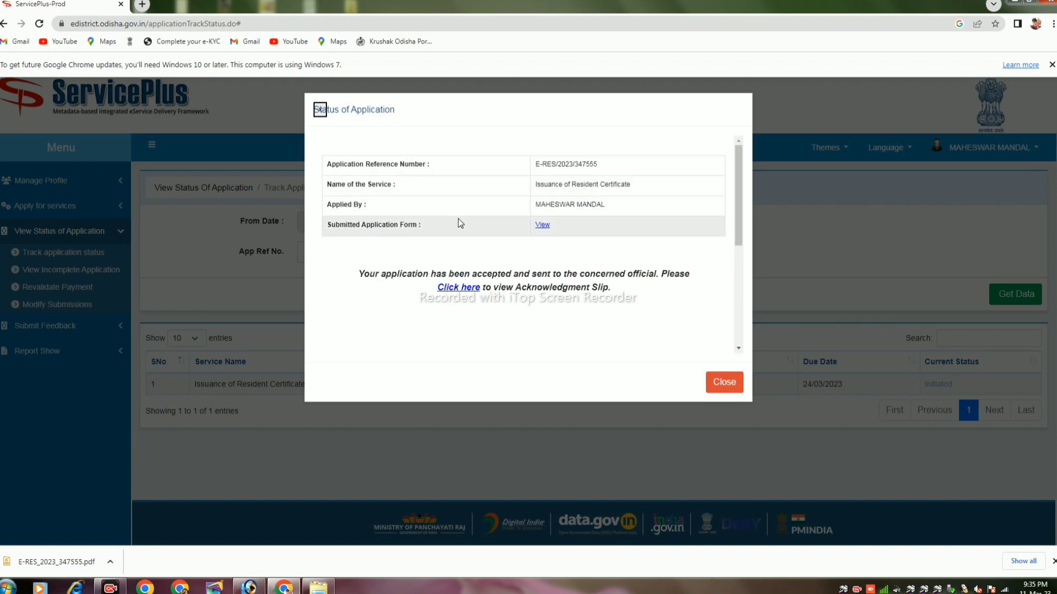
pyautogui.scroll(-1, 477, 222)
pyautogui.scroll(-1, 477, 222)
pyautogui.scroll(2, 485, 233)
pyautogui.click(724, 382)
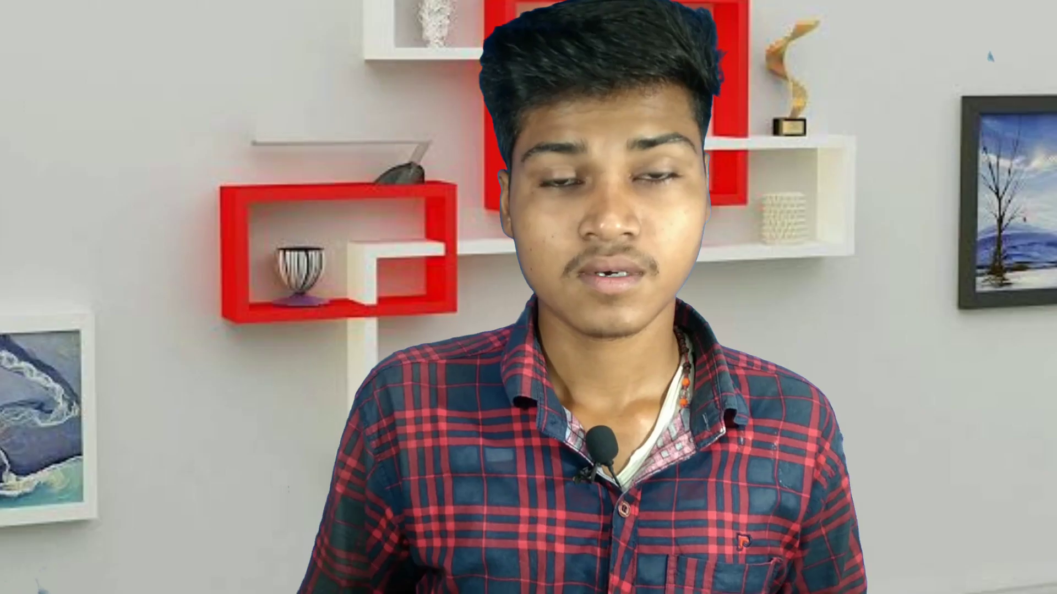